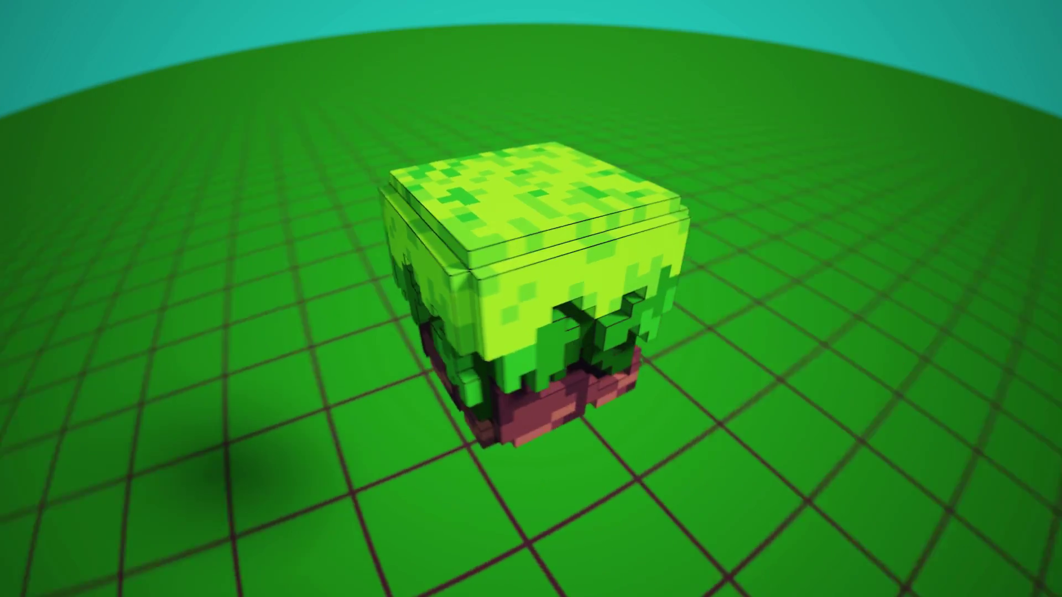
- Scroll the Medium article past the Marketplace and VoxEdit sections to Exporting to the Marketplace
scroll(797, 330, "down", 10)
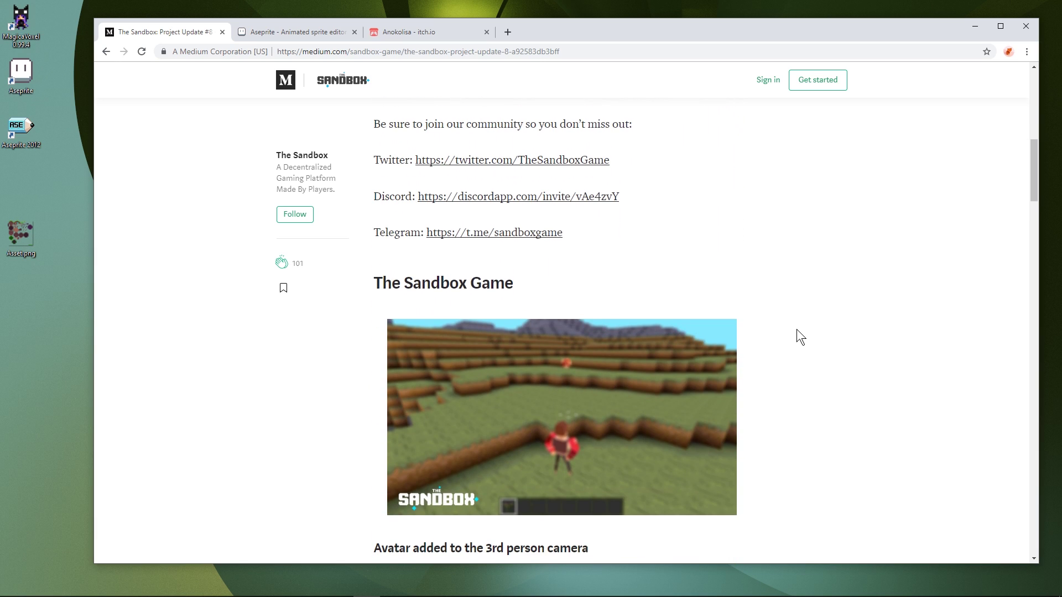
scroll(797, 330, "down", 12)
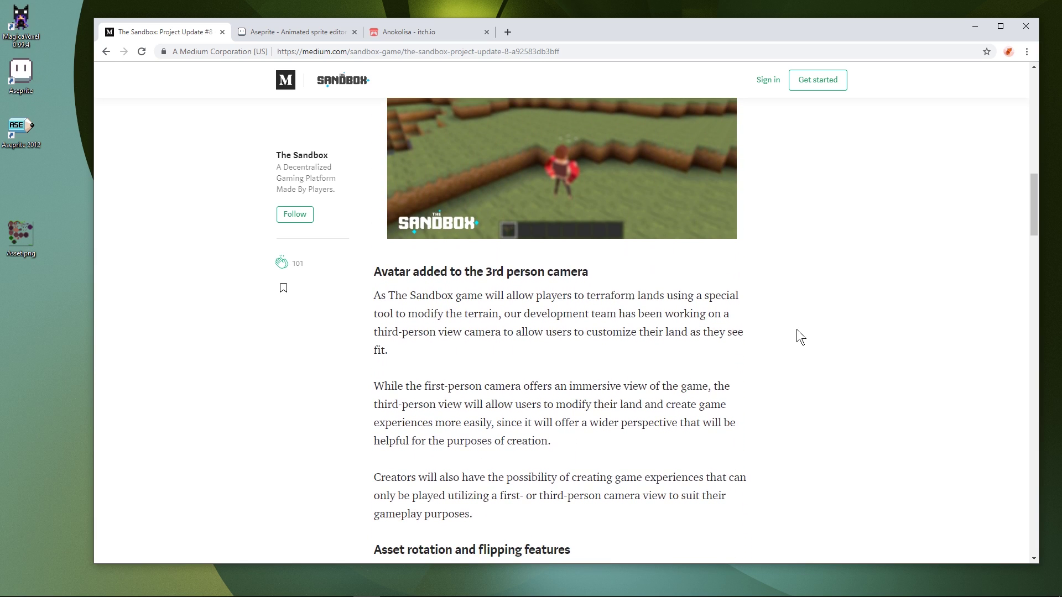
scroll(797, 330, "down", 2)
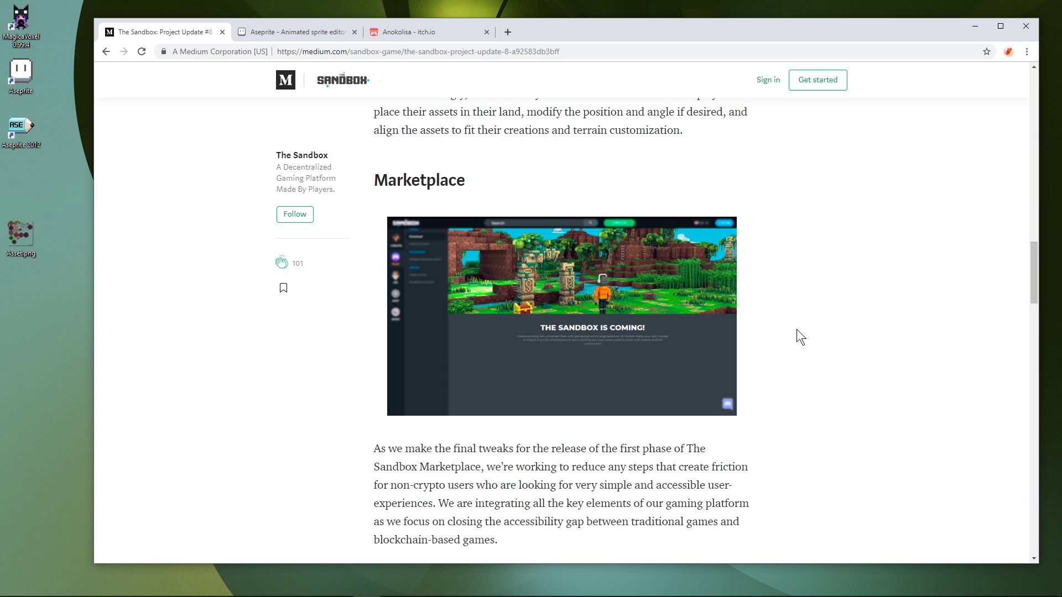
scroll(796, 330, "down", 8)
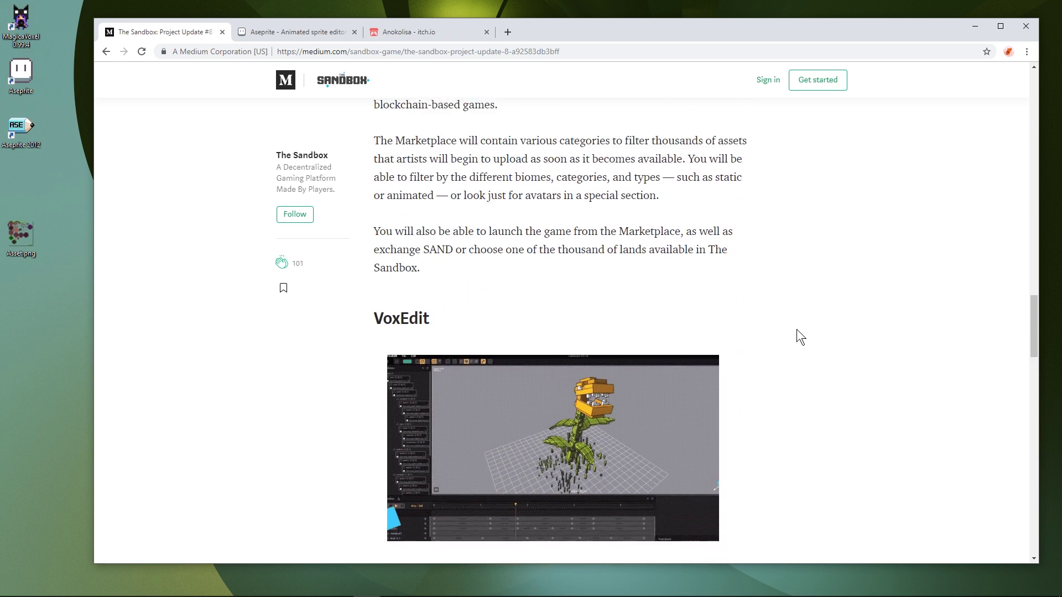
scroll(796, 330, "down", 11)
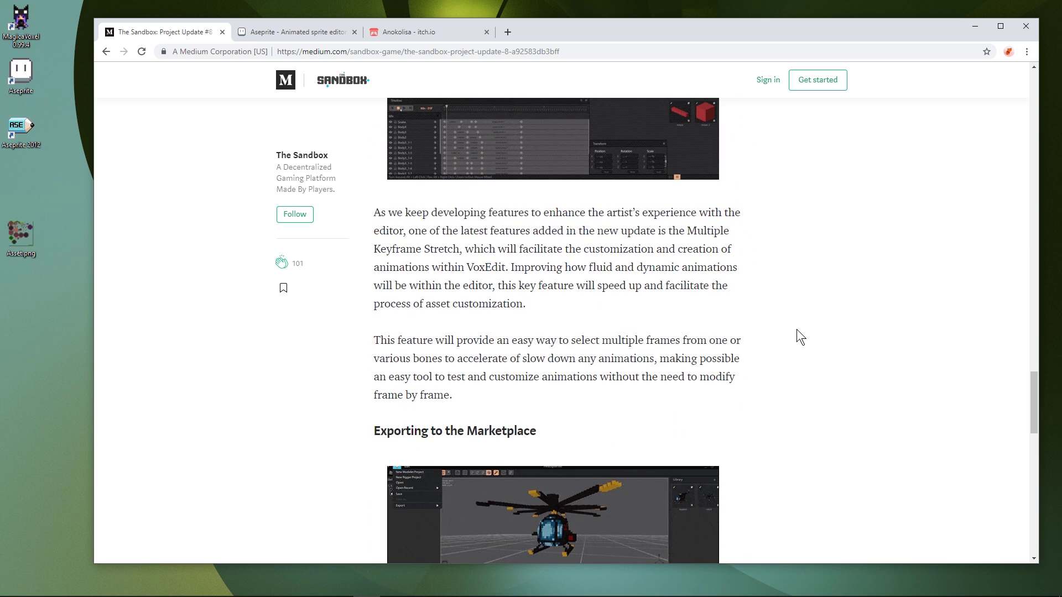
scroll(796, 329, "down", 5)
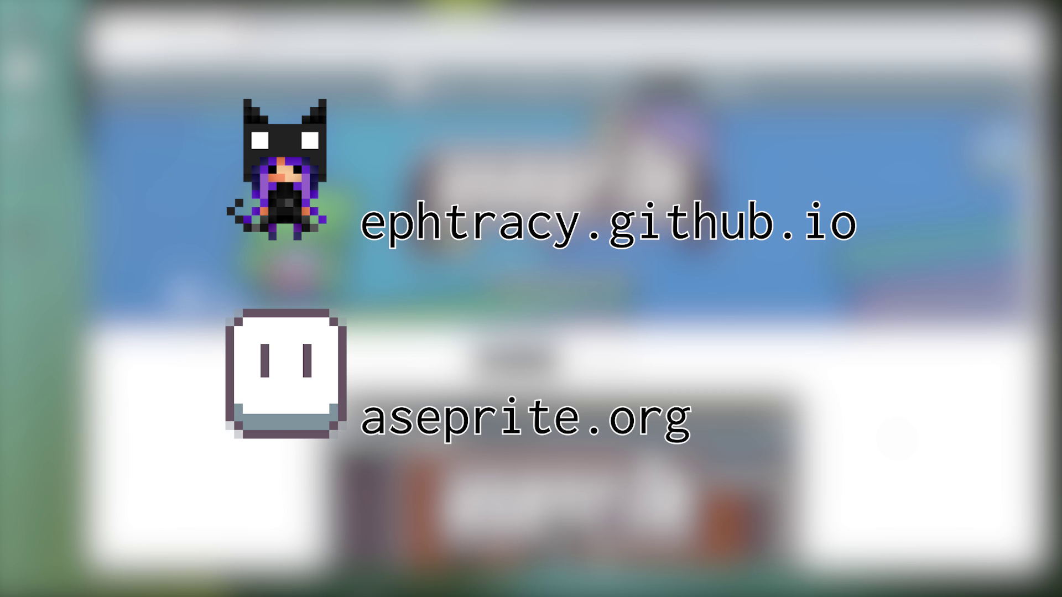
- Scroll to the bottom of aseprite.org and follow Older Versions to the Google Code downloads archive
scroll(891, 430, "down", 15)
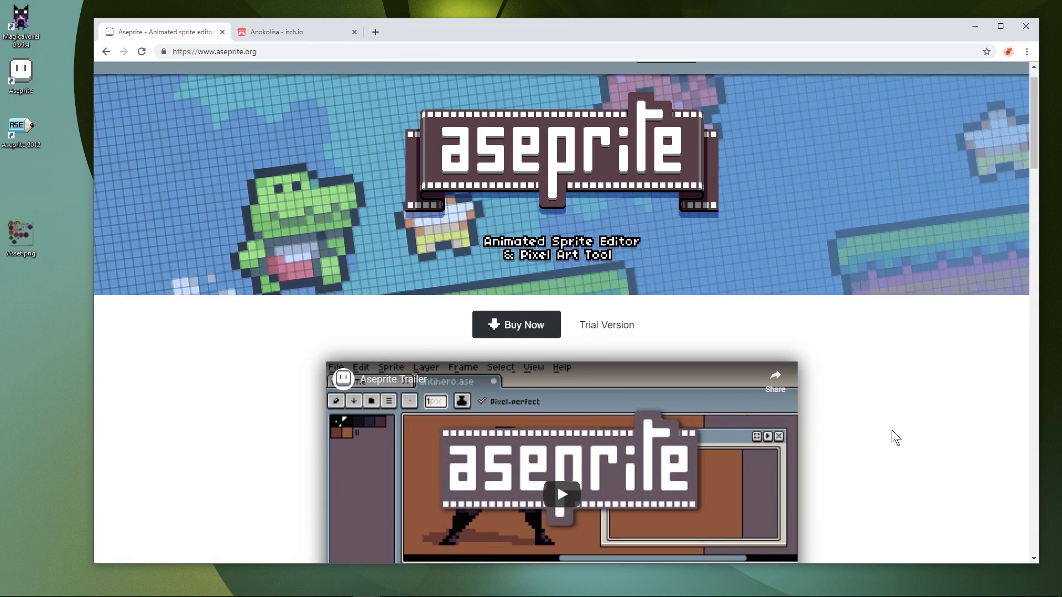
scroll(892, 431, "down", 20)
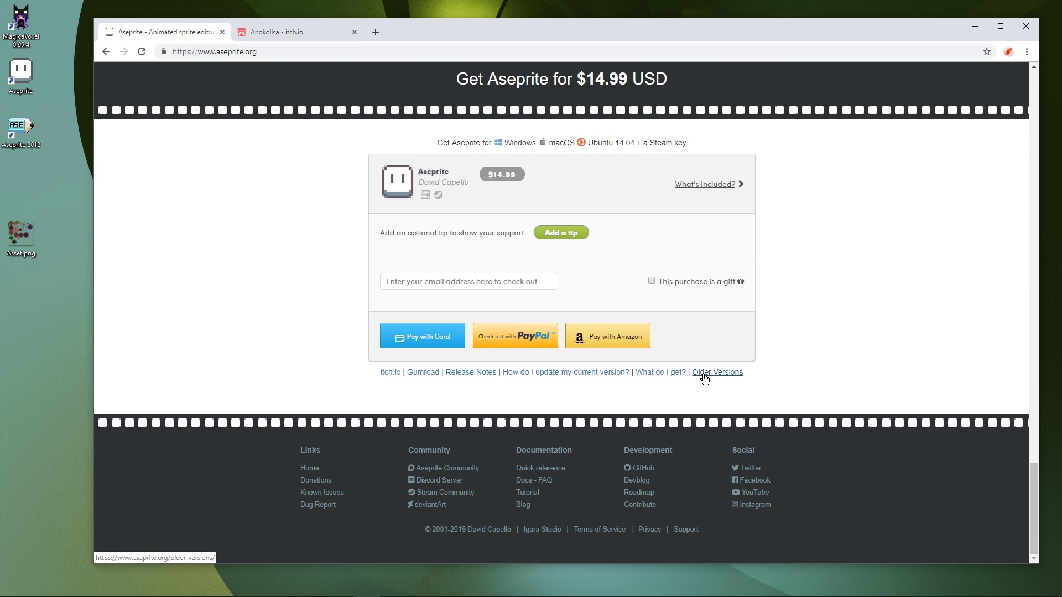
left_click(704, 378)
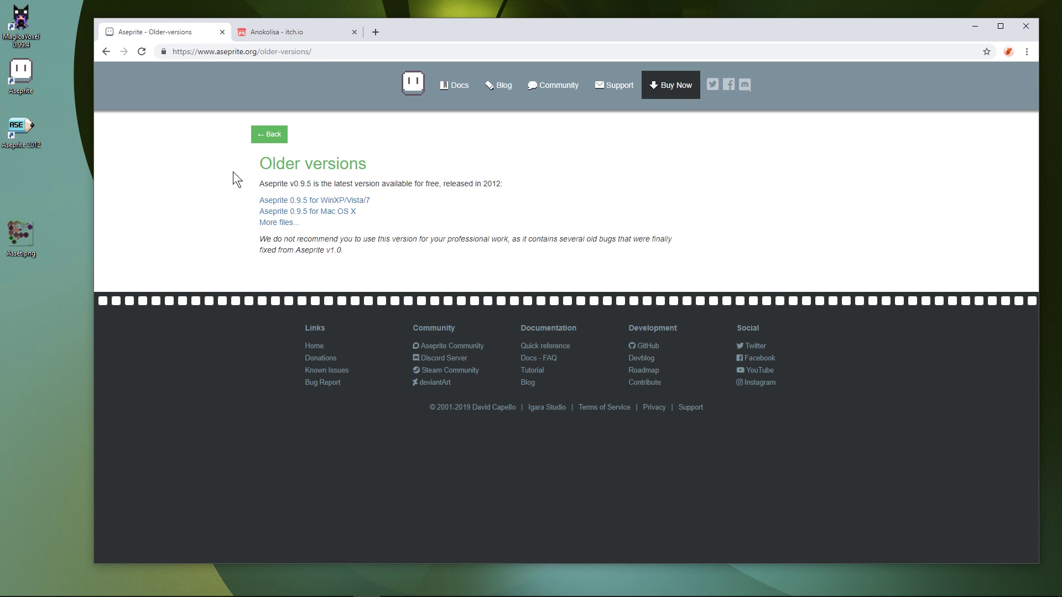
left_click(297, 223)
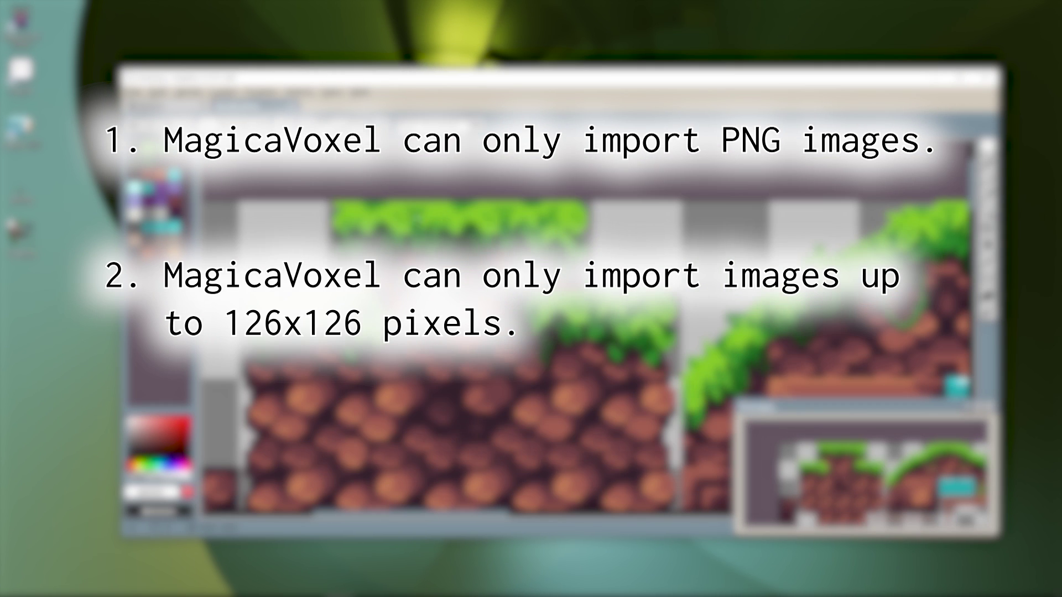
- Undo a trial stroke on the grass strip, switch images, and bring up a file dialog
mouse_move(329, 209)
left_mouse_down()
mouse_move(501, 207)
mouse_move(586, 222)
left_mouse_up()
key("ctrl+z")
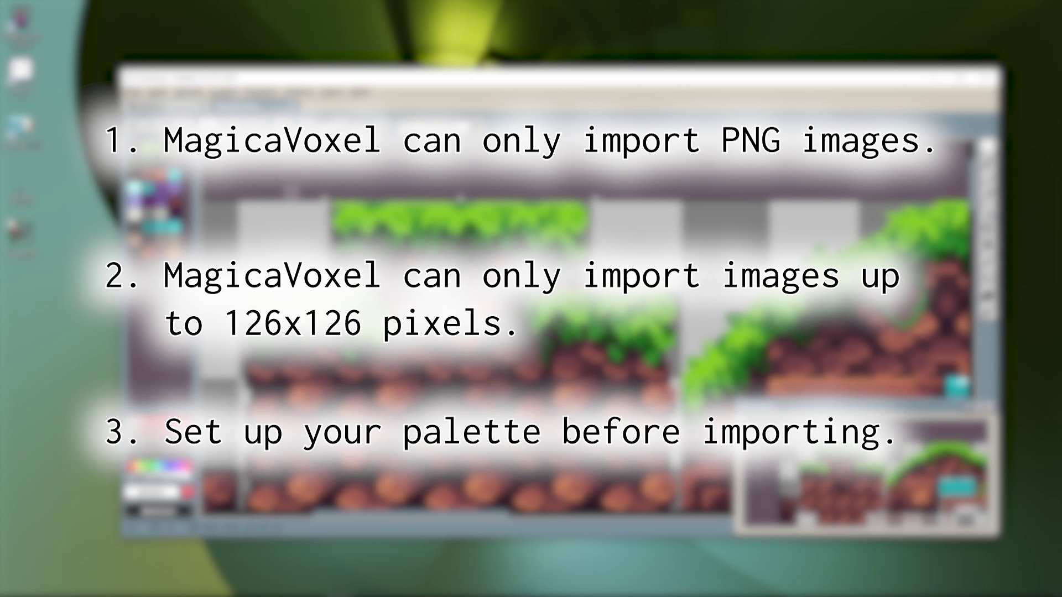
left_click(190, 92)
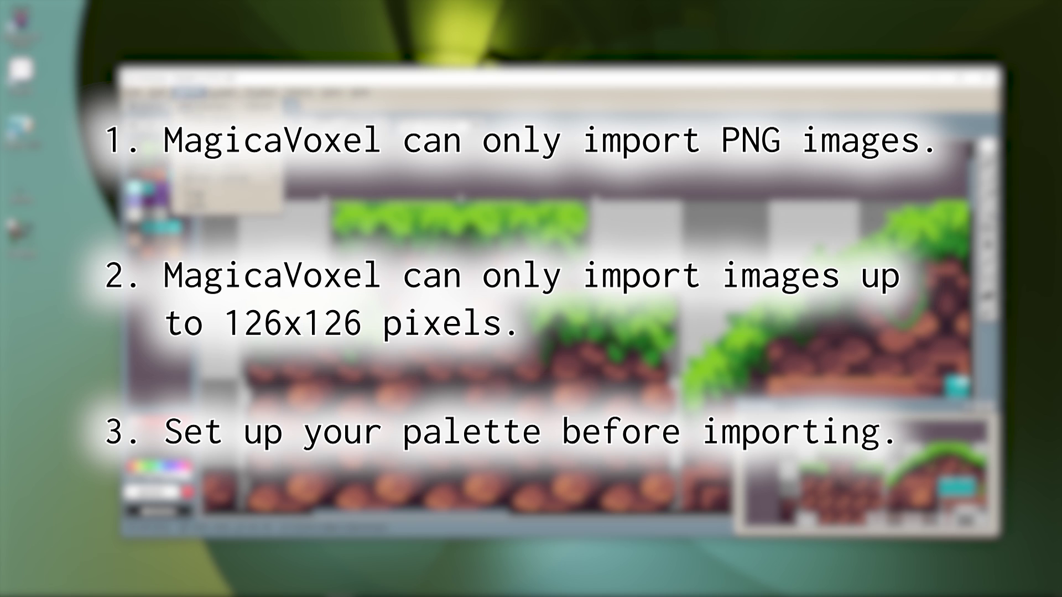
left_click(226, 195)
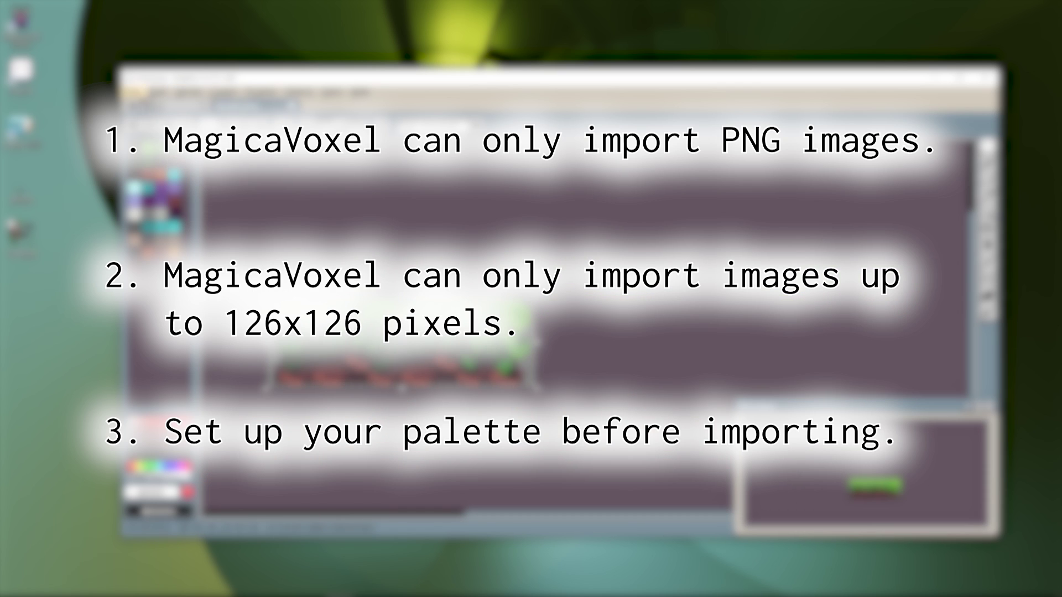
left_click(139, 93)
left_click(194, 166)
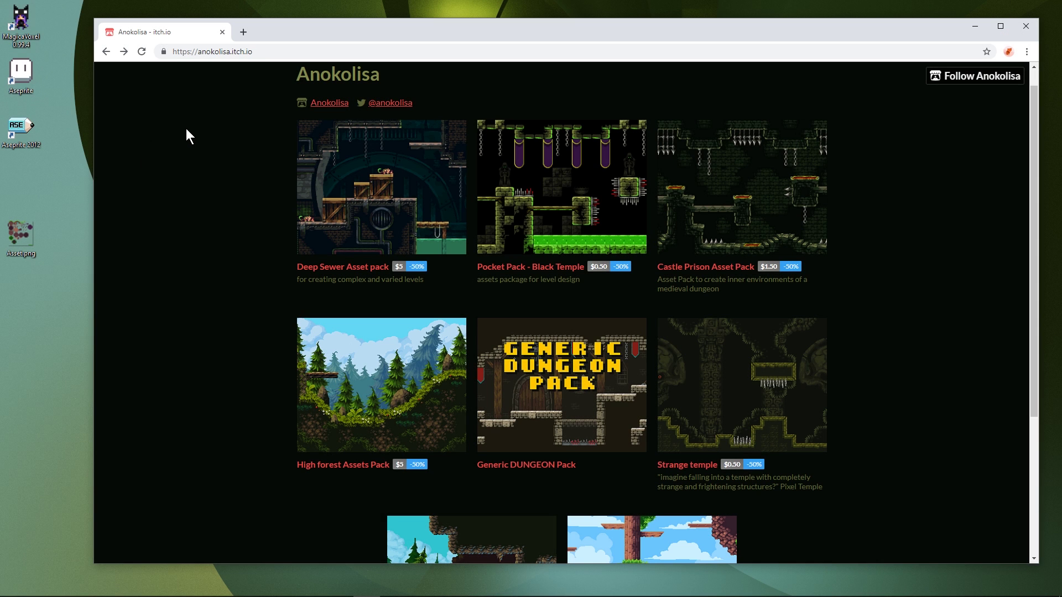
- Scroll the Anokolisa itch.io page down to its lower rows of asset packs
scroll(584, 88, "down", 4)
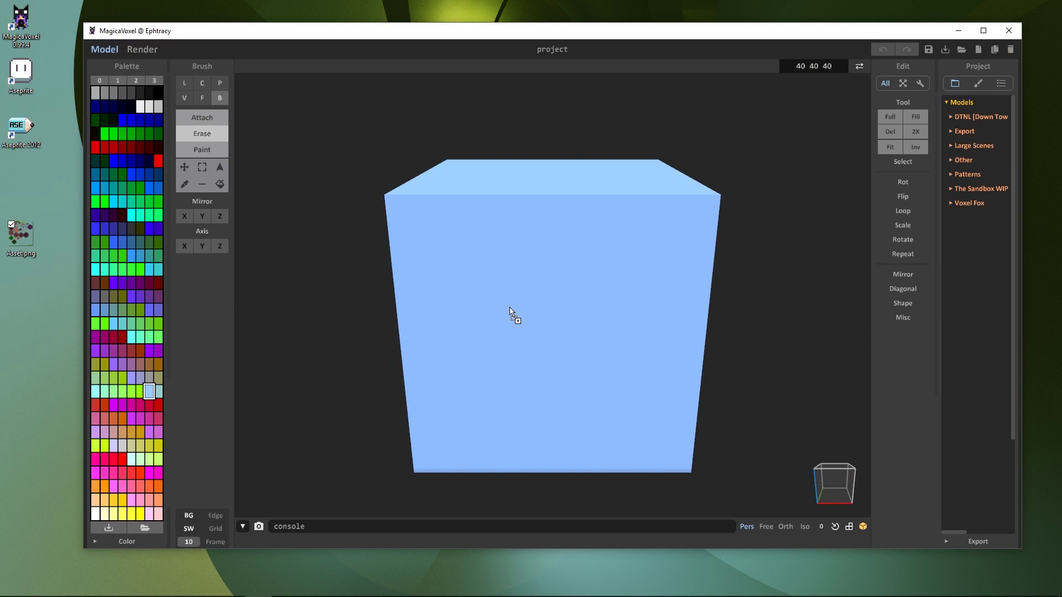
- Drop Asset.png into the viewport as a 126×1×126 slab, then zoom out and orbit to view it
left_click_drag(510, 311, 512, 309)
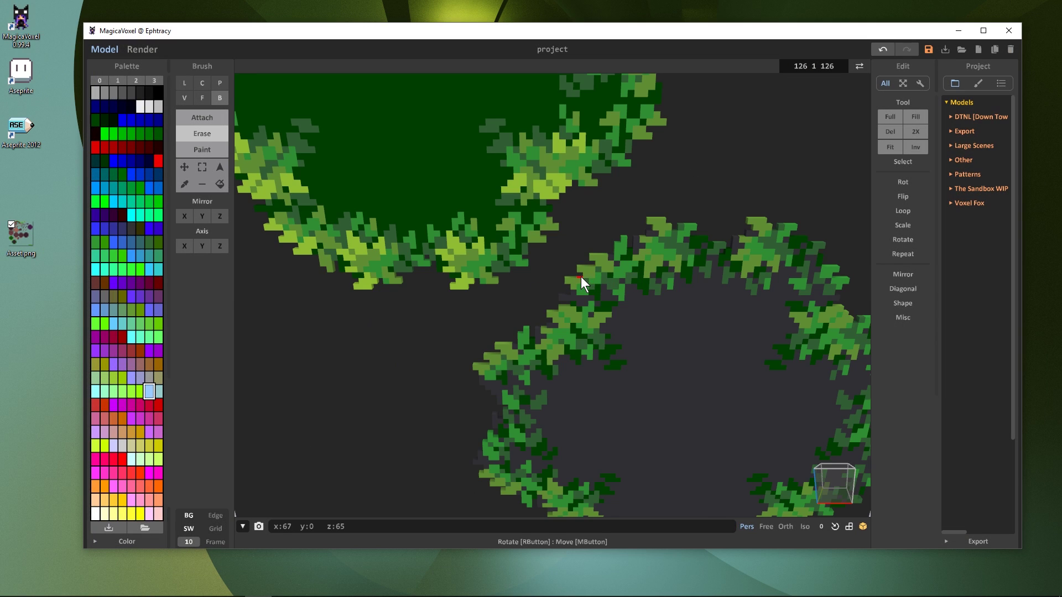
scroll(580, 277, "down", 5)
right_click_drag(526, 260, 560, 262)
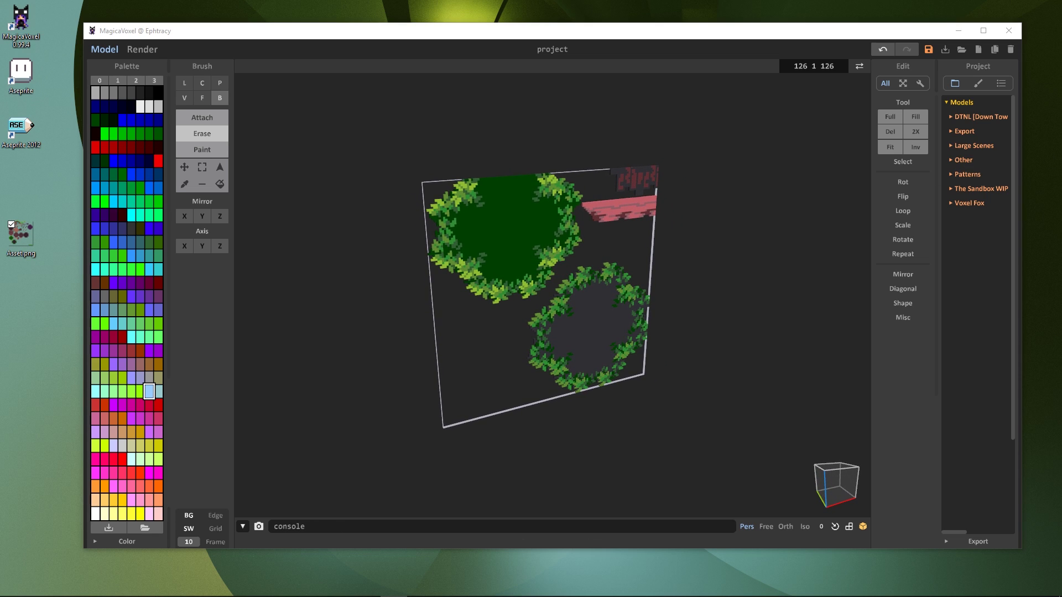
left_click(716, 28)
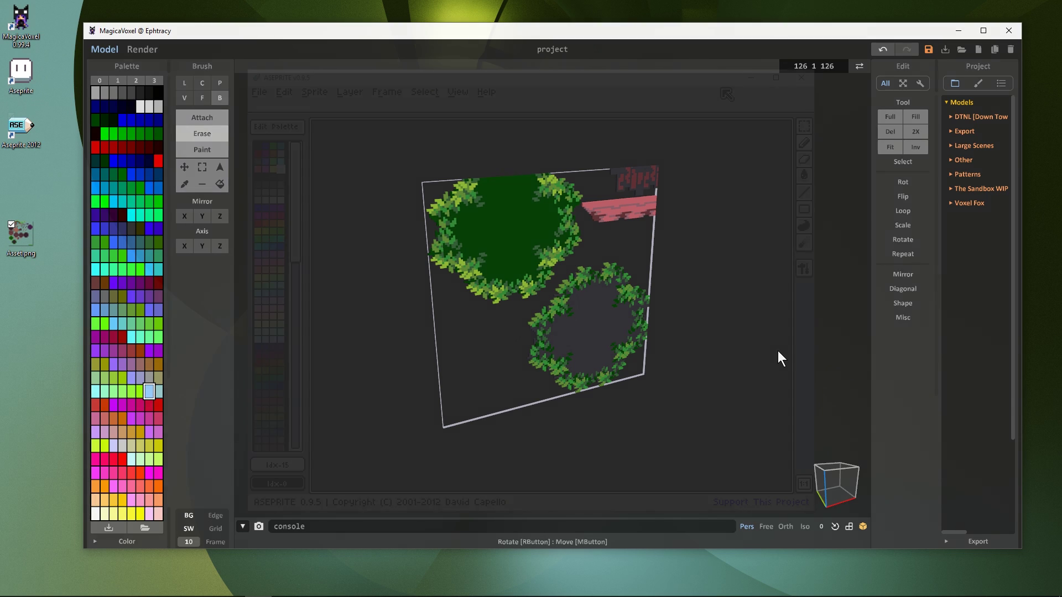
- Open Asset.png in Aseprite and move and enlarge the editor window
left_click_drag(21, 236, 491, 281)
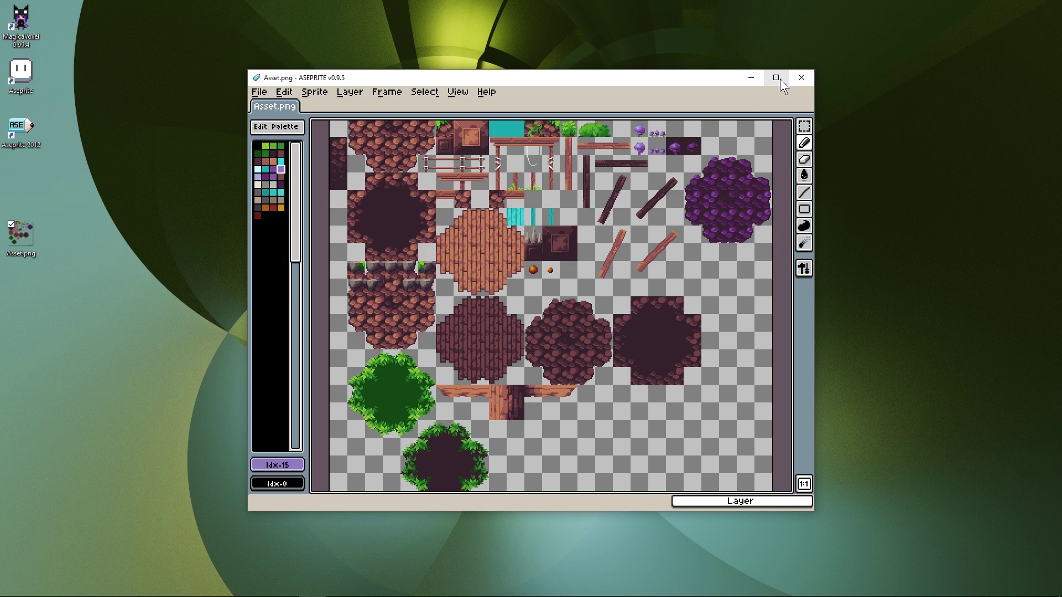
left_click_drag(780, 78, 562, 75)
left_click_drag(699, 480, 956, 547)
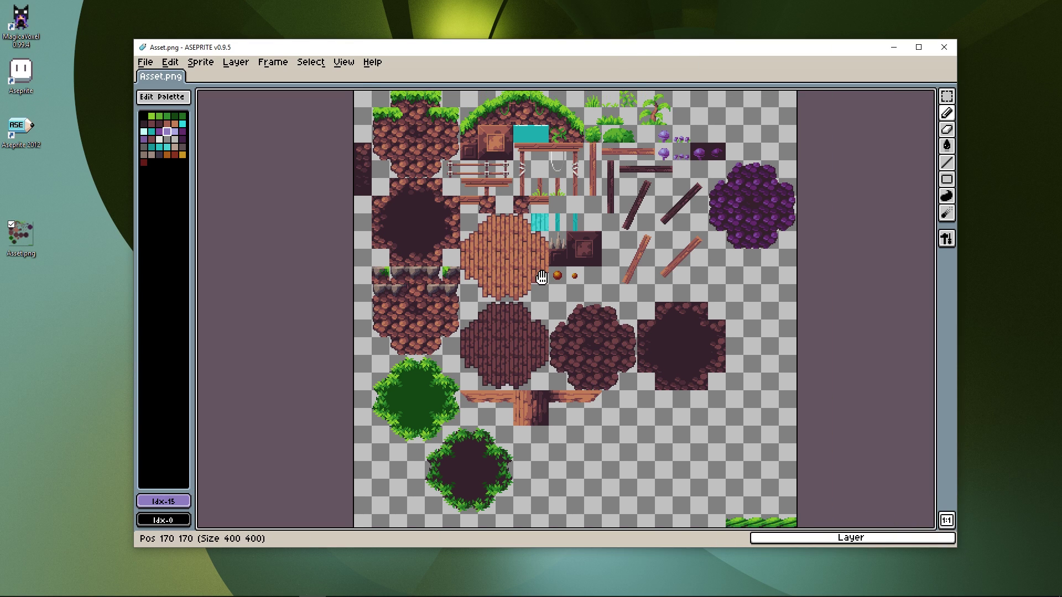
left_click_drag(957, 548, 979, 577)
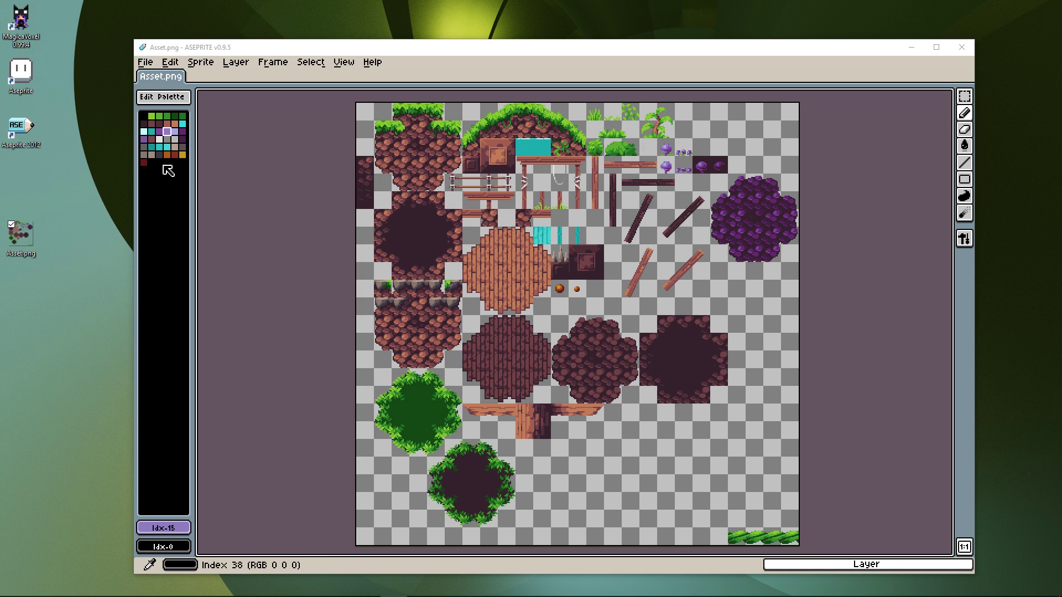
- Save Asset.png's colour palette from the palette editor as pal.png
left_click(186, 101)
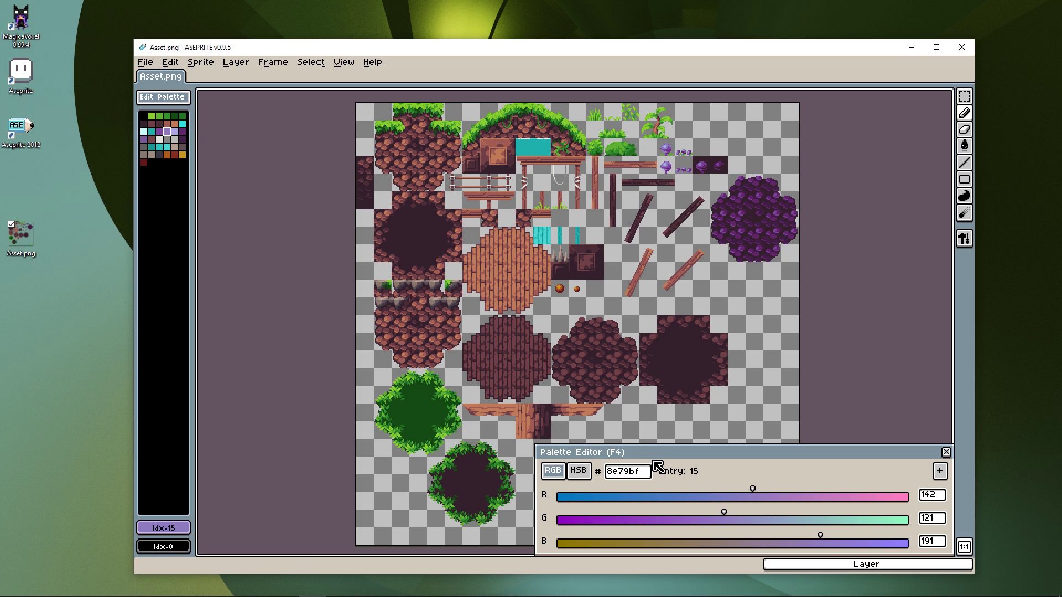
left_click_drag(660, 455, 534, 397)
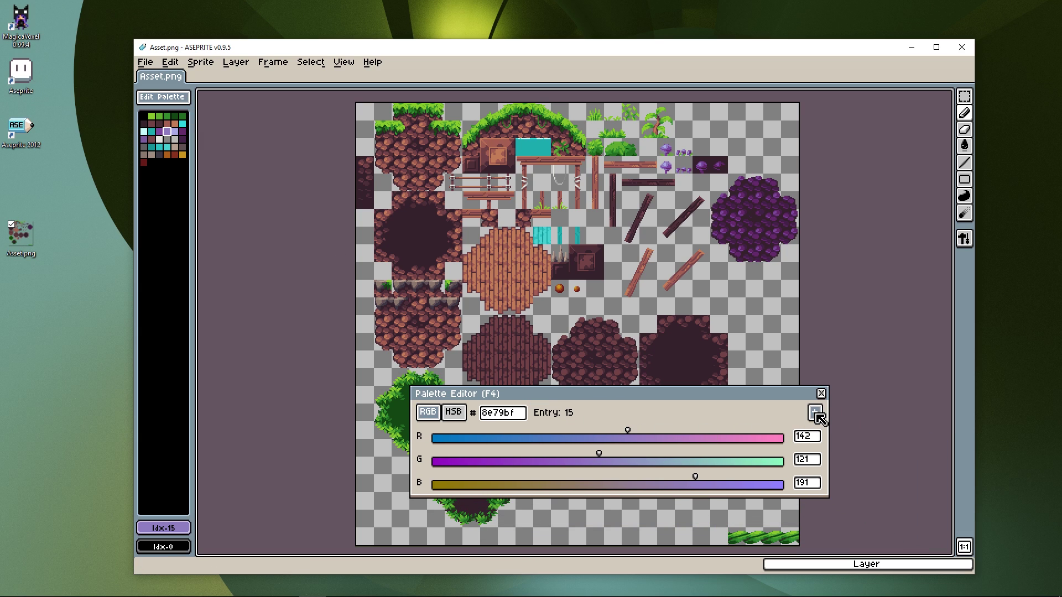
left_click(816, 415)
left_click(530, 504)
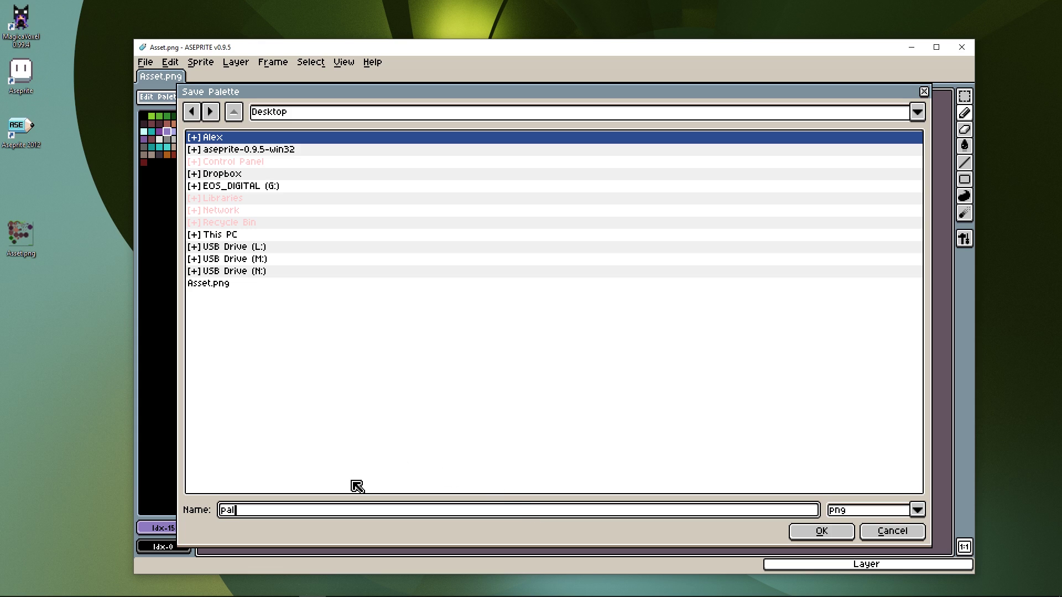
key("Return")
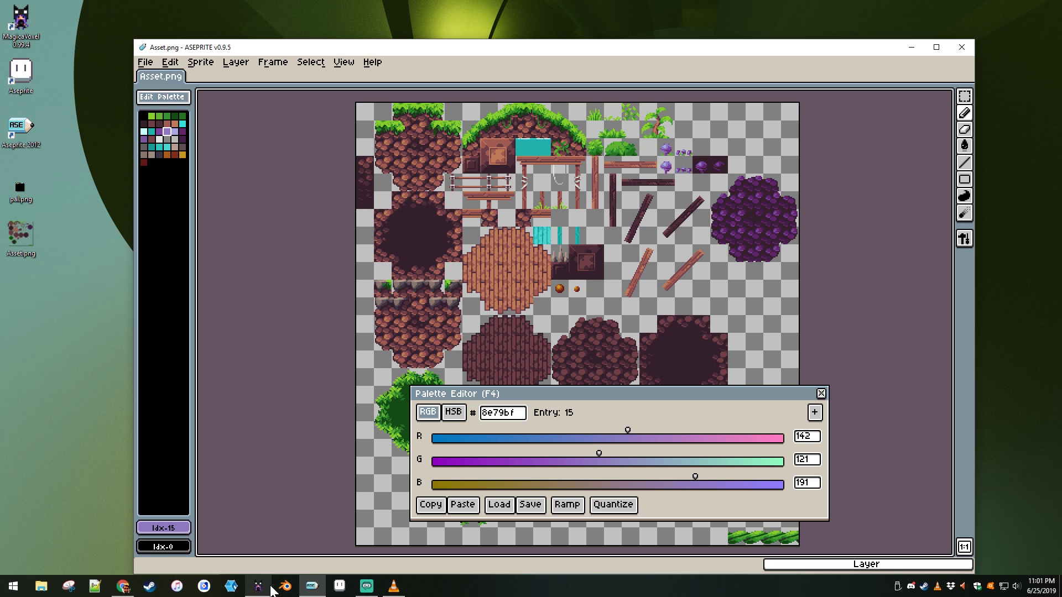
- Load Desktop/pal.png as the palette and recolour the slab by dropping Asset.png onto it
left_click(266, 587)
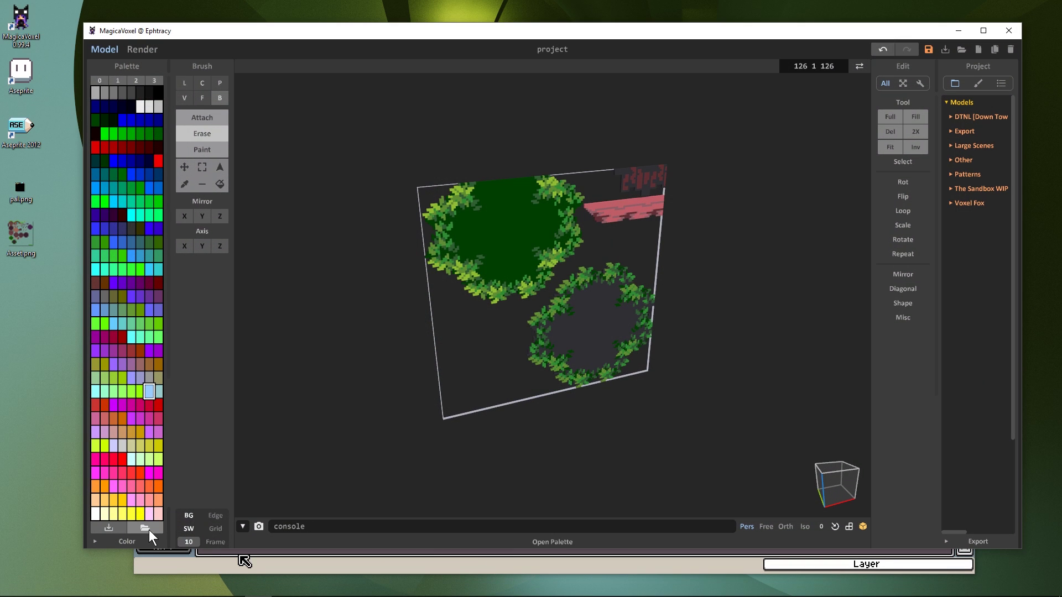
left_click(149, 530)
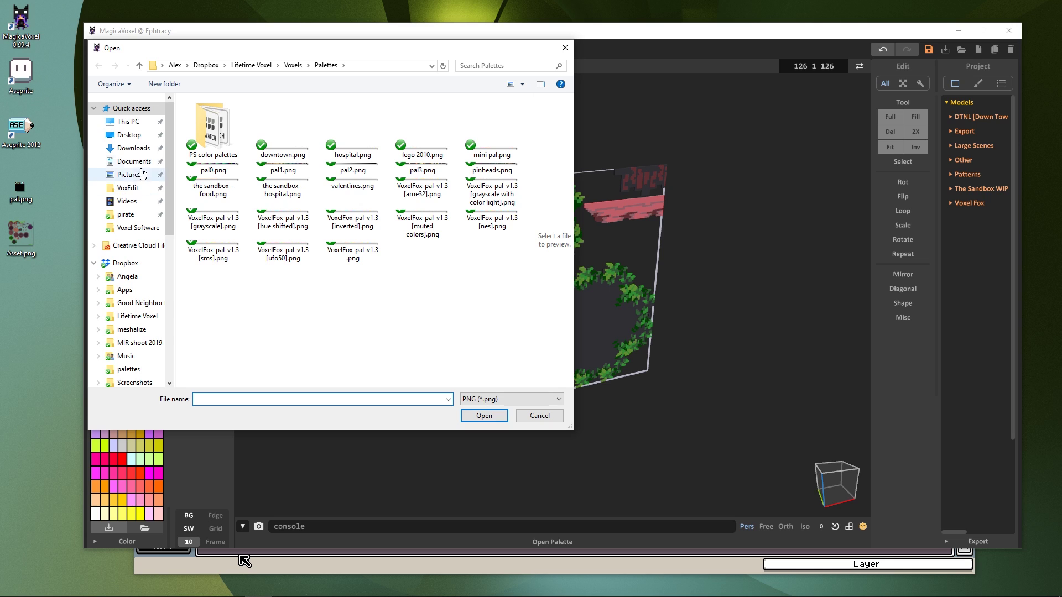
left_click(129, 135)
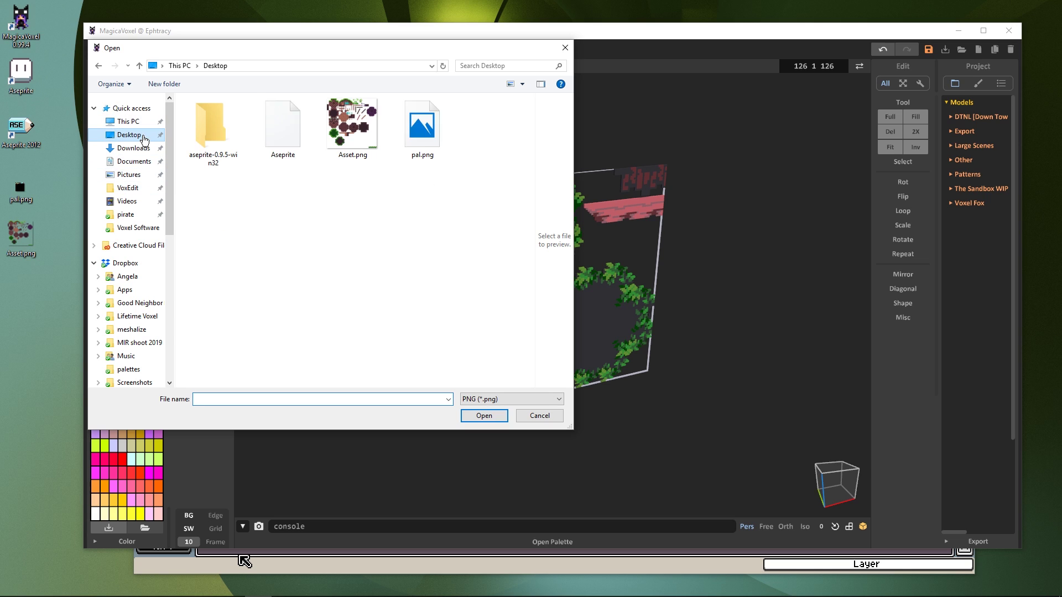
double_click(417, 141)
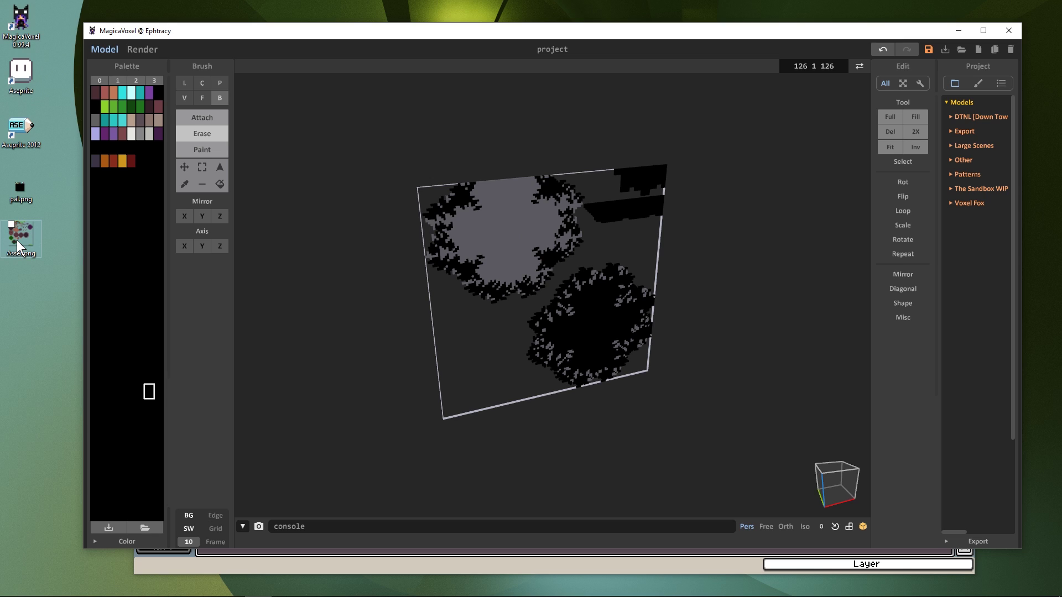
left_click_drag(17, 240, 469, 229)
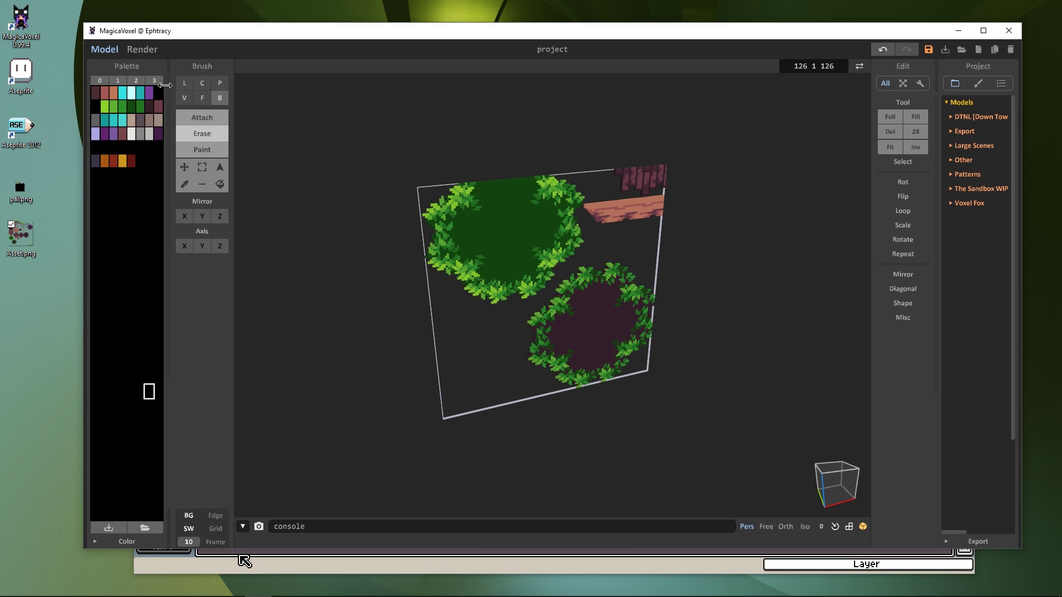
- Open pal.png in Aseprite, centre the palette image, and inspect entry 0, the black
left_click(959, 30)
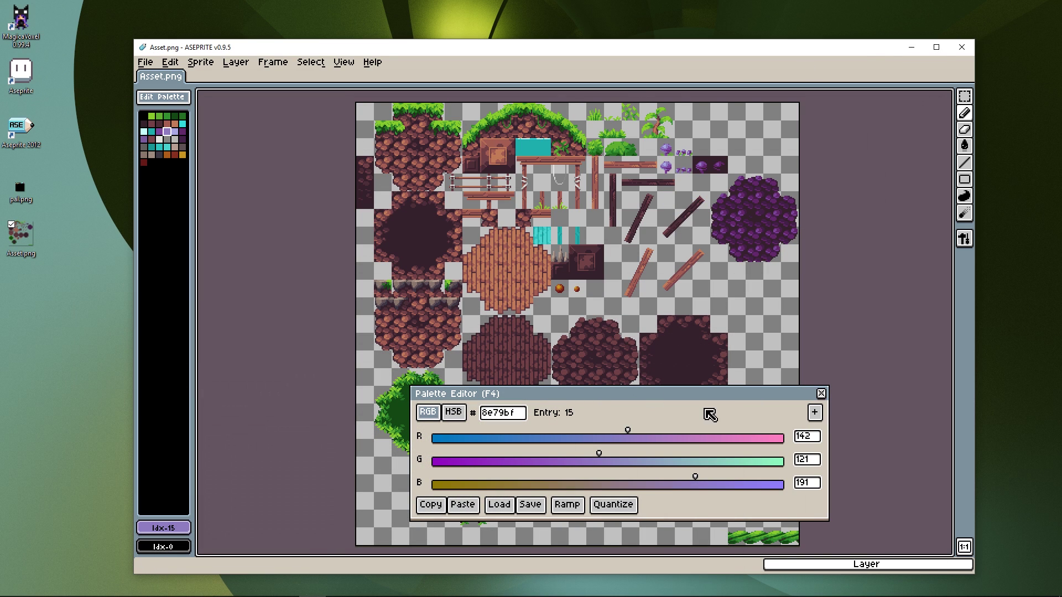
left_click_drag(38, 183, 271, 81)
scroll(583, 325, "up", 5)
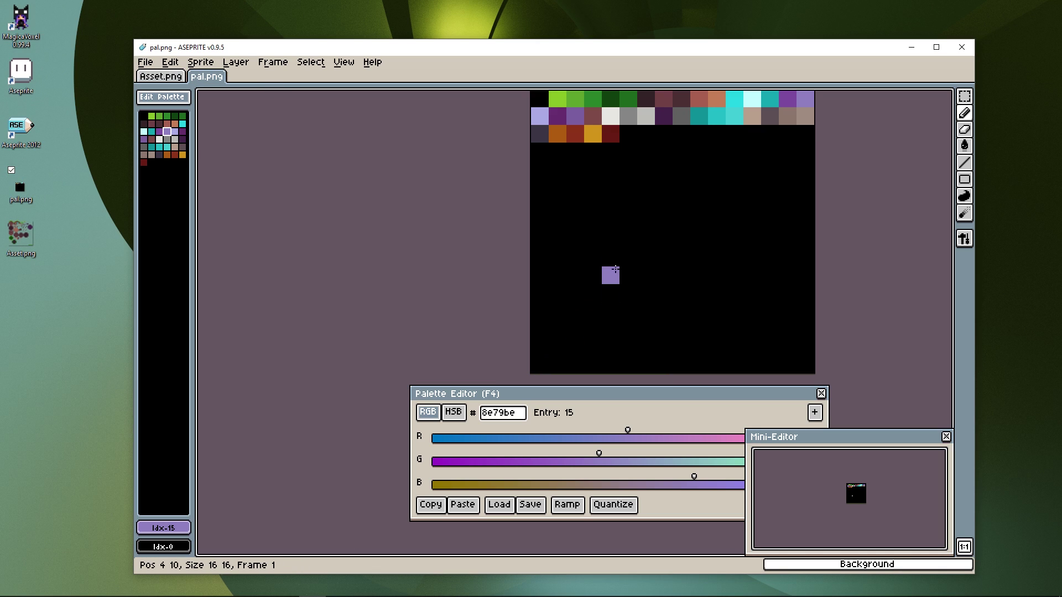
middle_click_drag(681, 172, 570, 233)
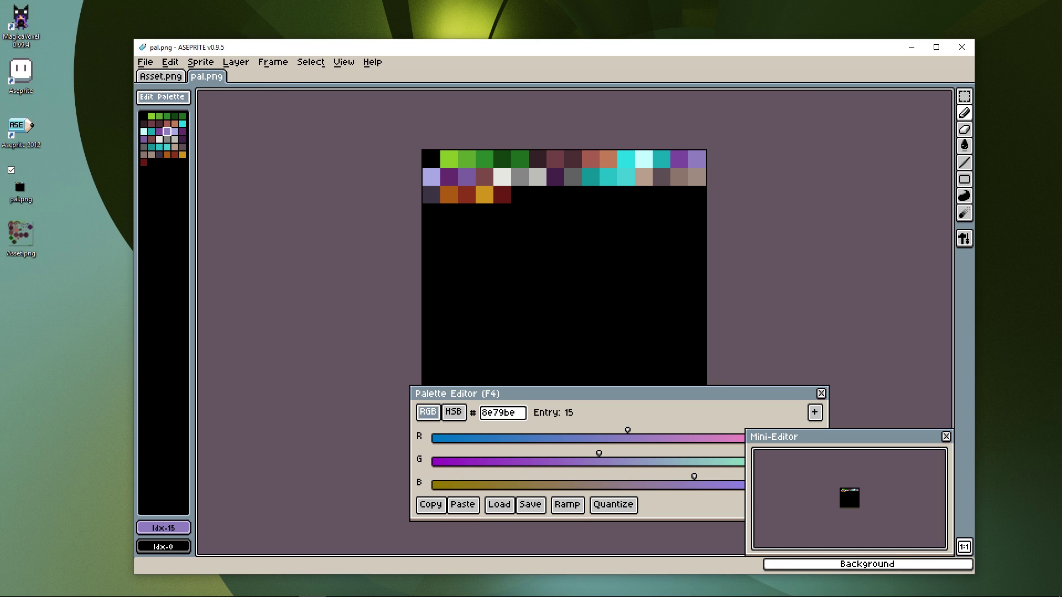
left_click(144, 116)
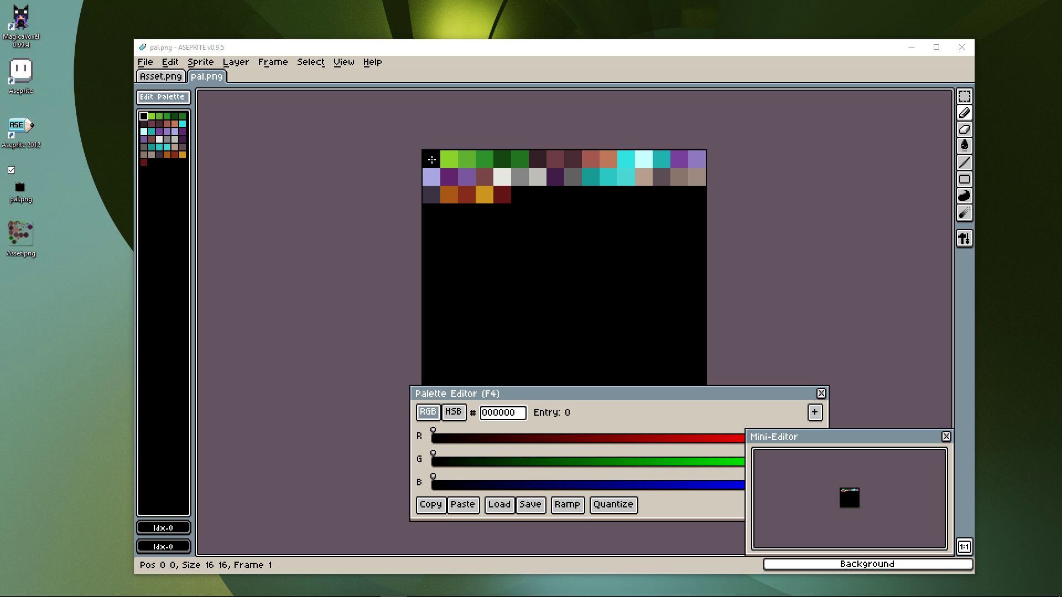
- Compare MagicaVoxel's purple swatch with Aseprite's lavender entry 16, then return to Asset.png
left_click(258, 587)
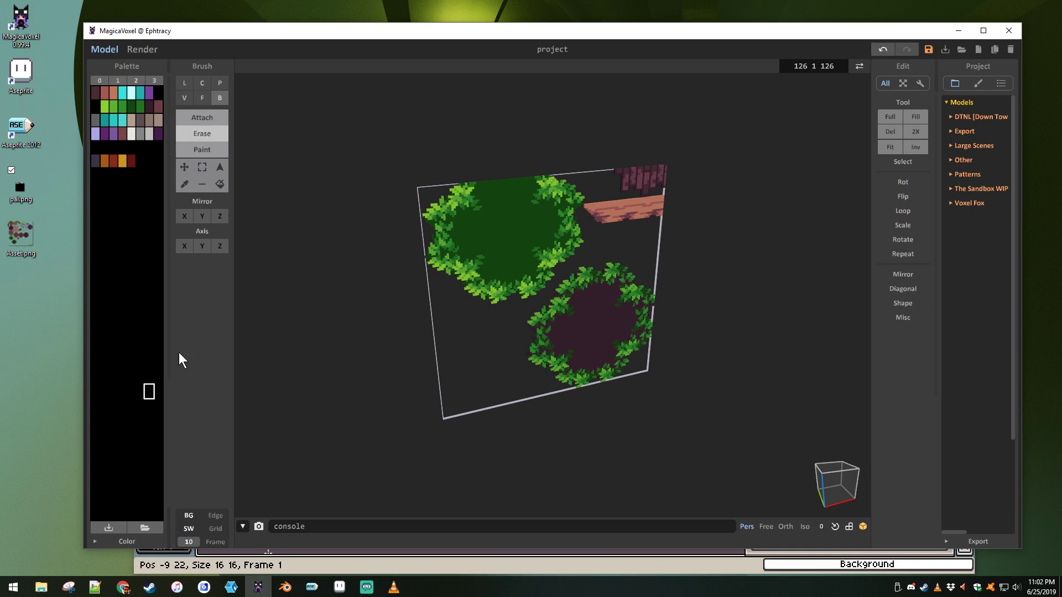
left_click(150, 92)
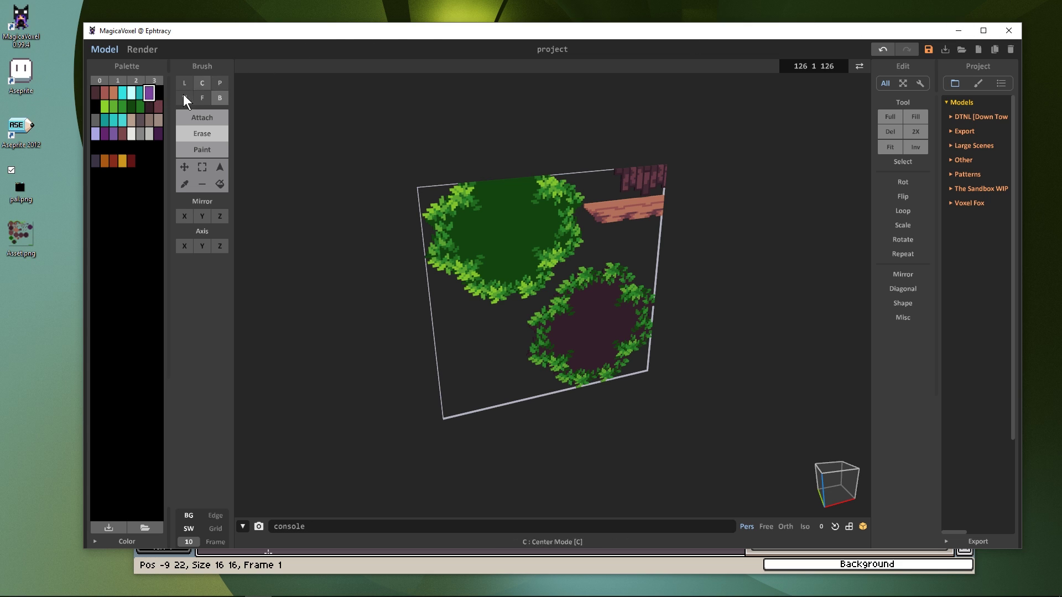
left_click(959, 30)
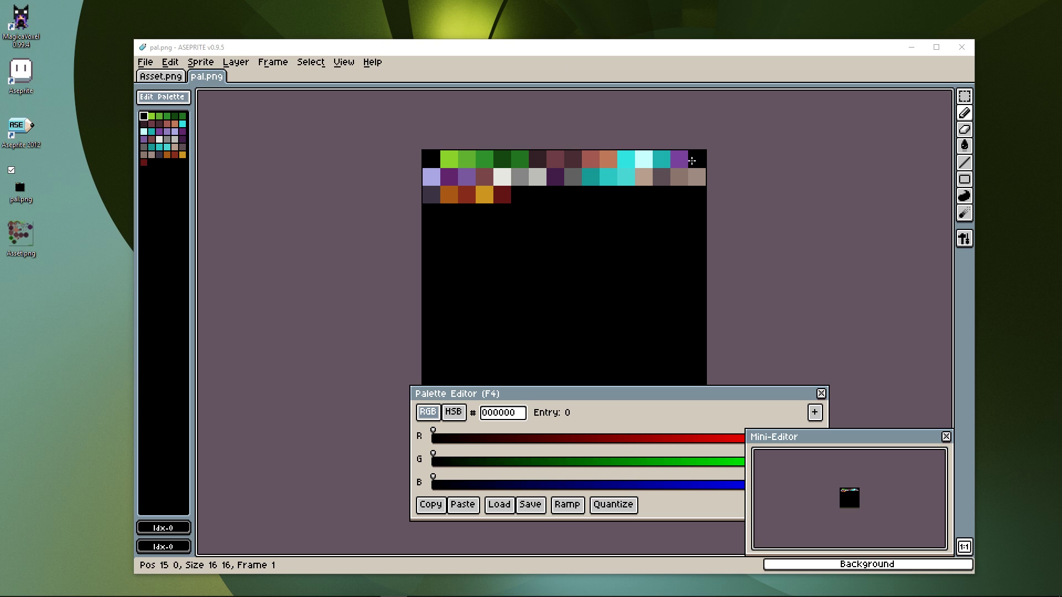
left_click(176, 131)
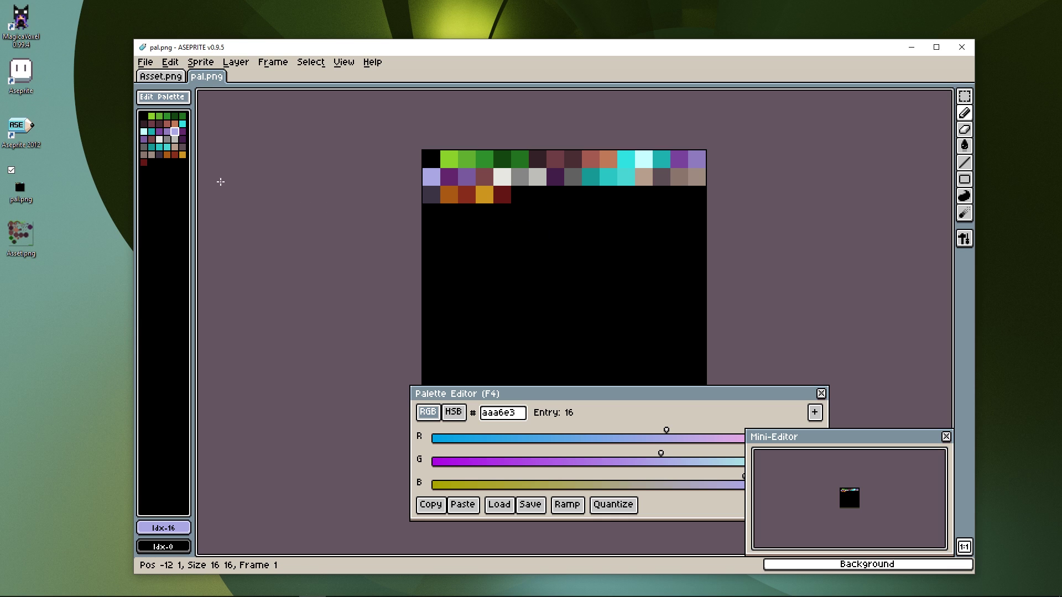
left_click(161, 76)
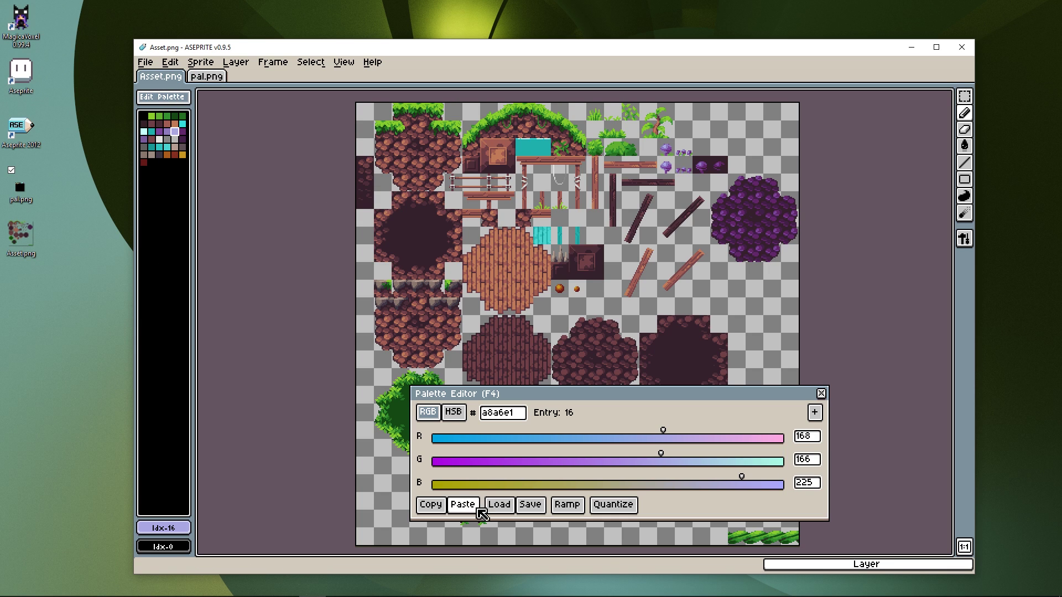
- Copy entry 16's lavender a8a6e1 into entry 0 and save the palette over pal.png
left_click(434, 504)
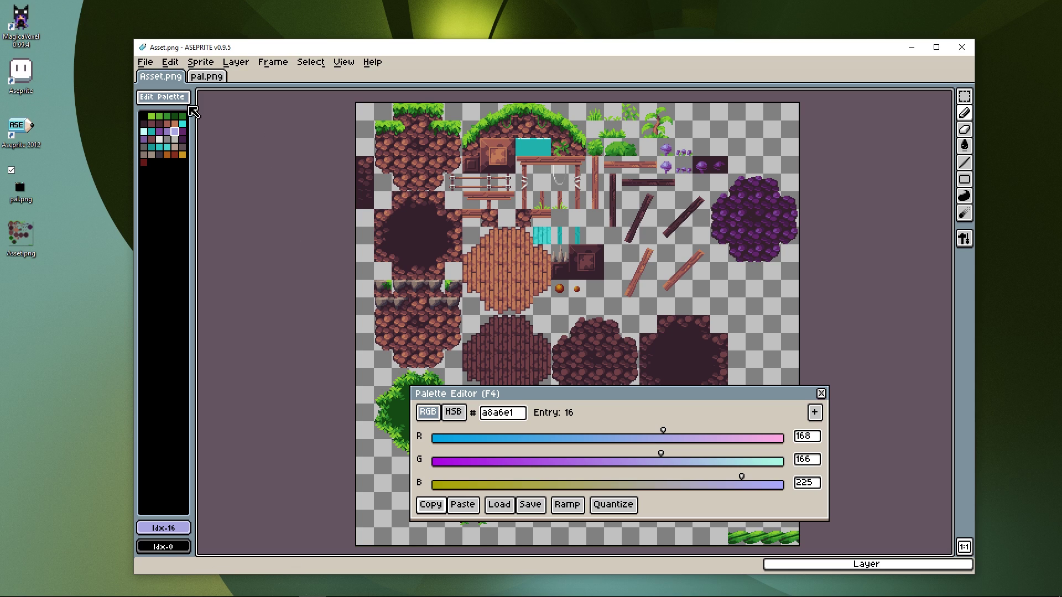
left_click(144, 116)
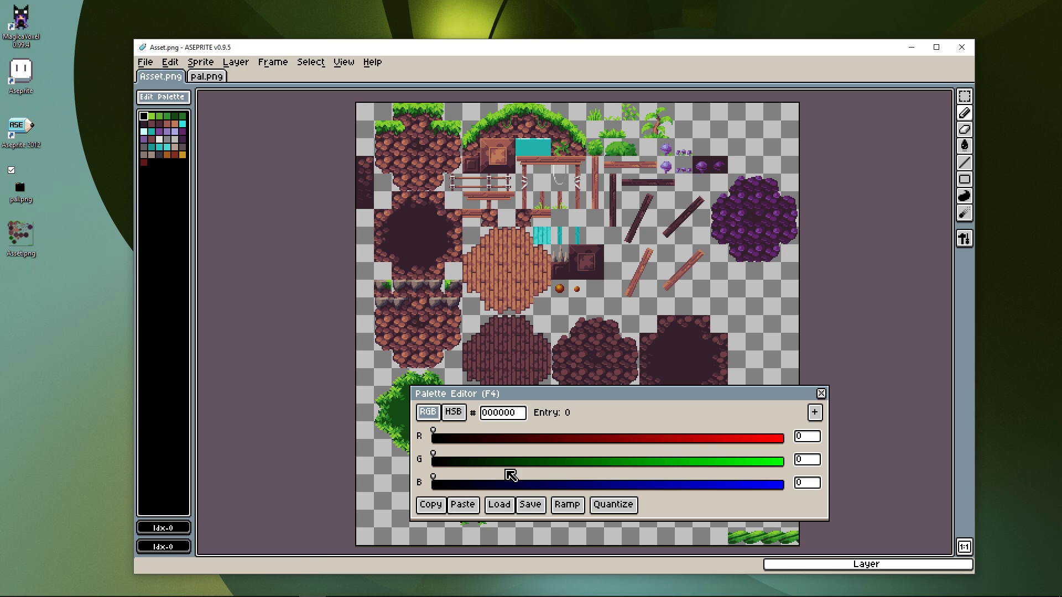
left_click(465, 505)
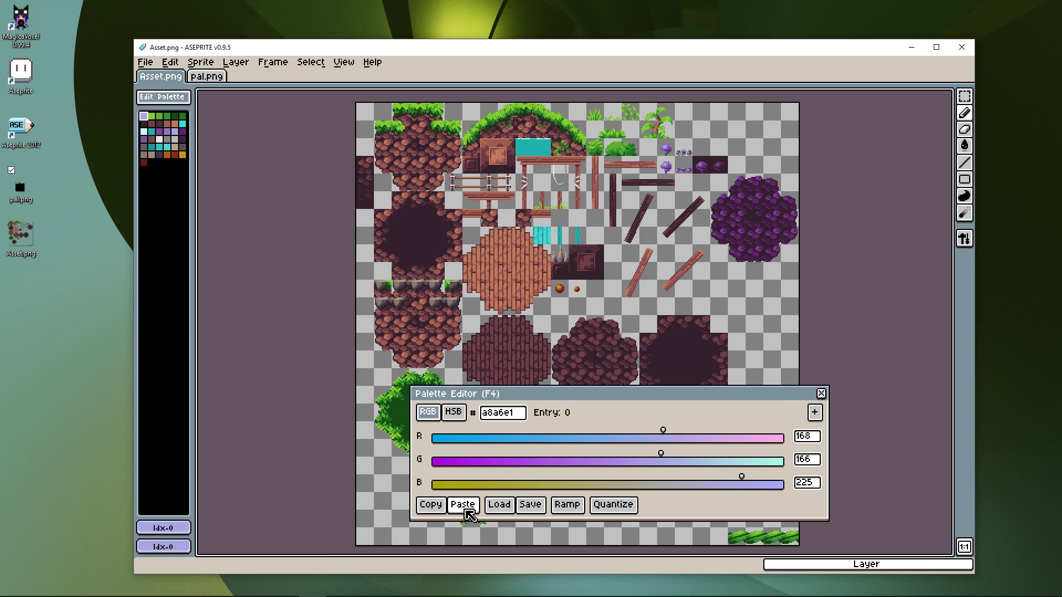
left_click(528, 505)
double_click(206, 298)
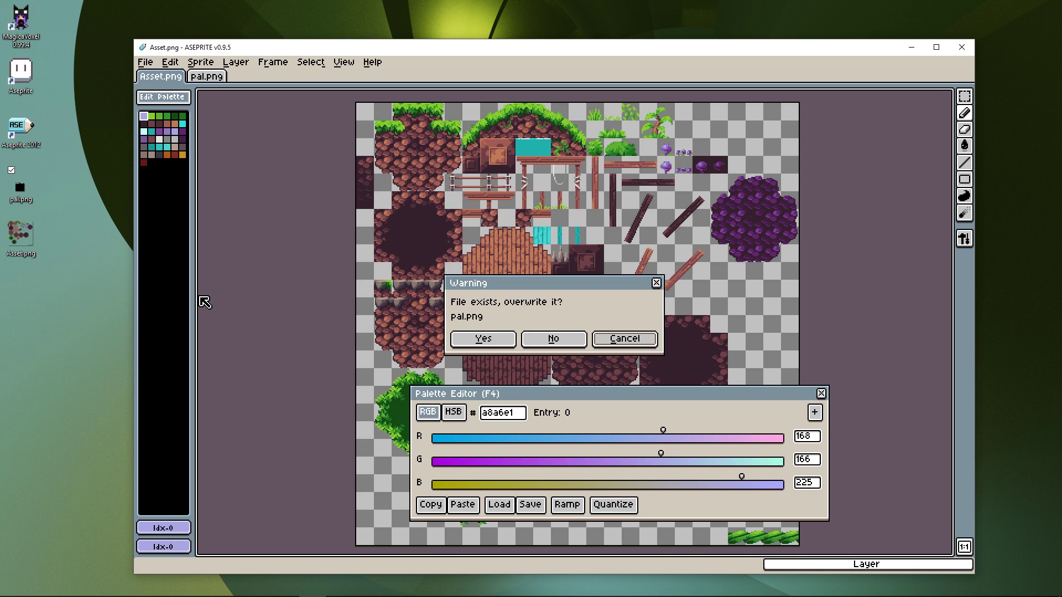
left_click(483, 338)
- Reload the updated pal.png palette in MagicaVoxel
left_click(257, 586)
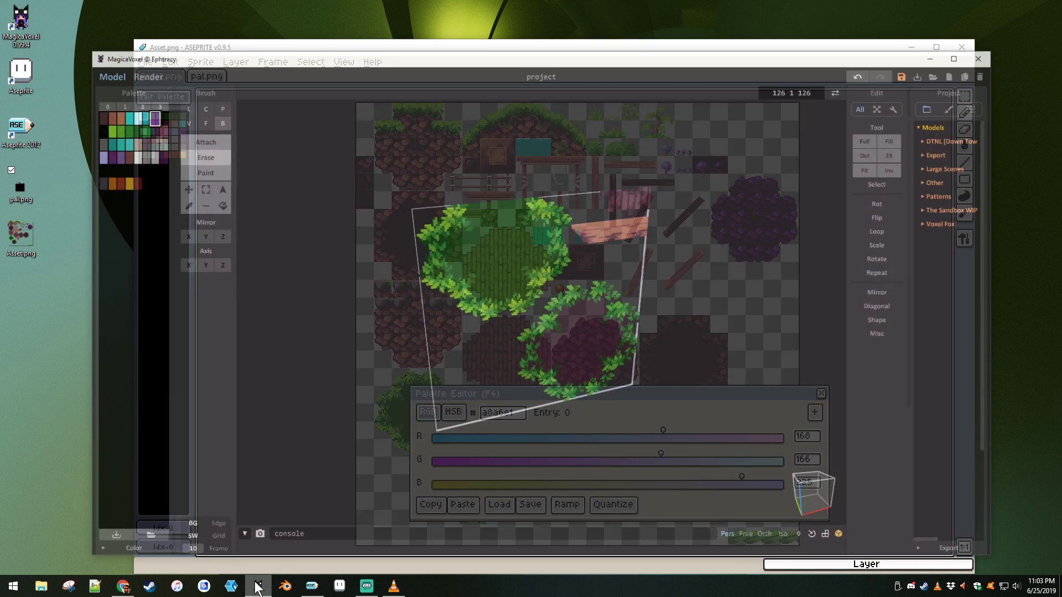
left_click(145, 528)
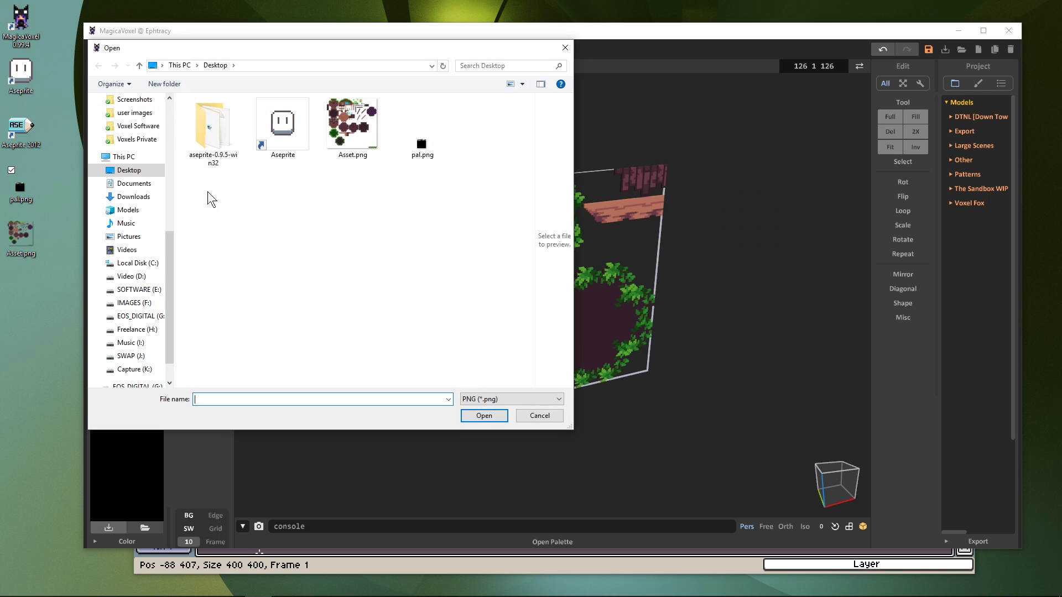
double_click(419, 140)
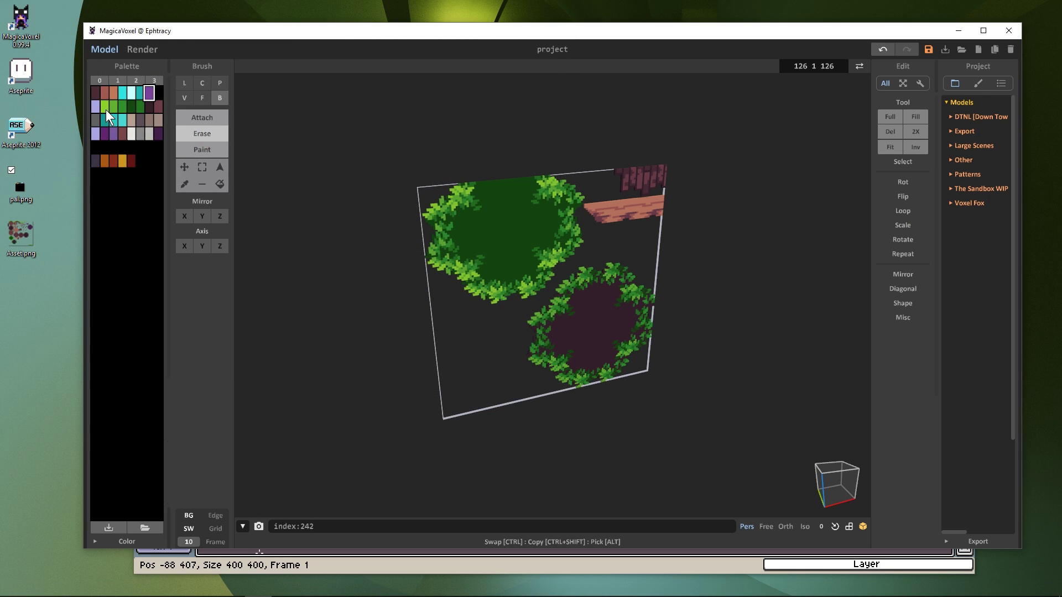
- Select the lavender swatch, then Save Palette as png type over pal.png, confirming the overwrite
left_click(95, 106)
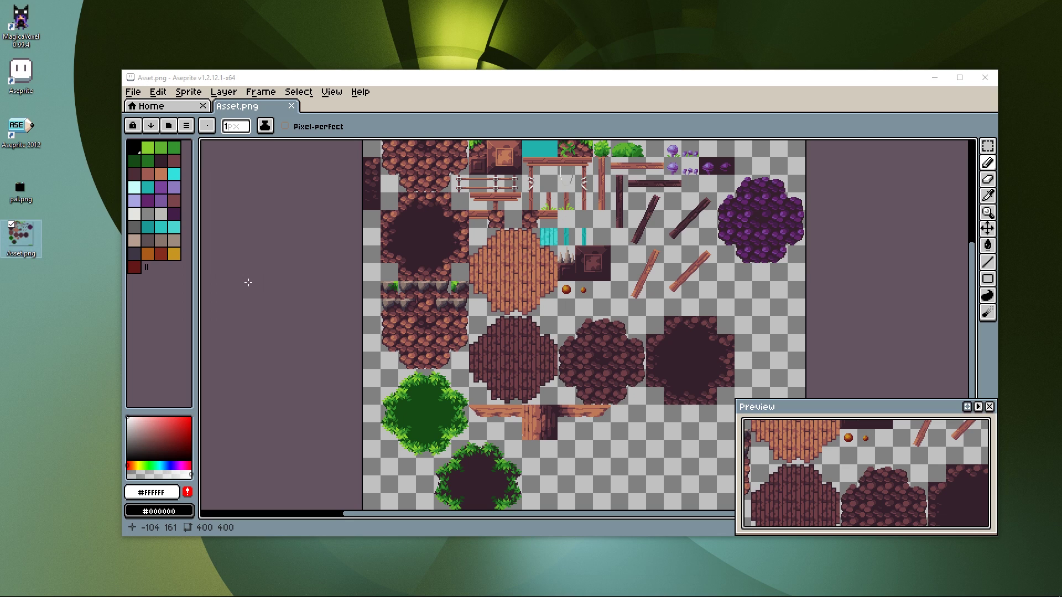
left_click(186, 125)
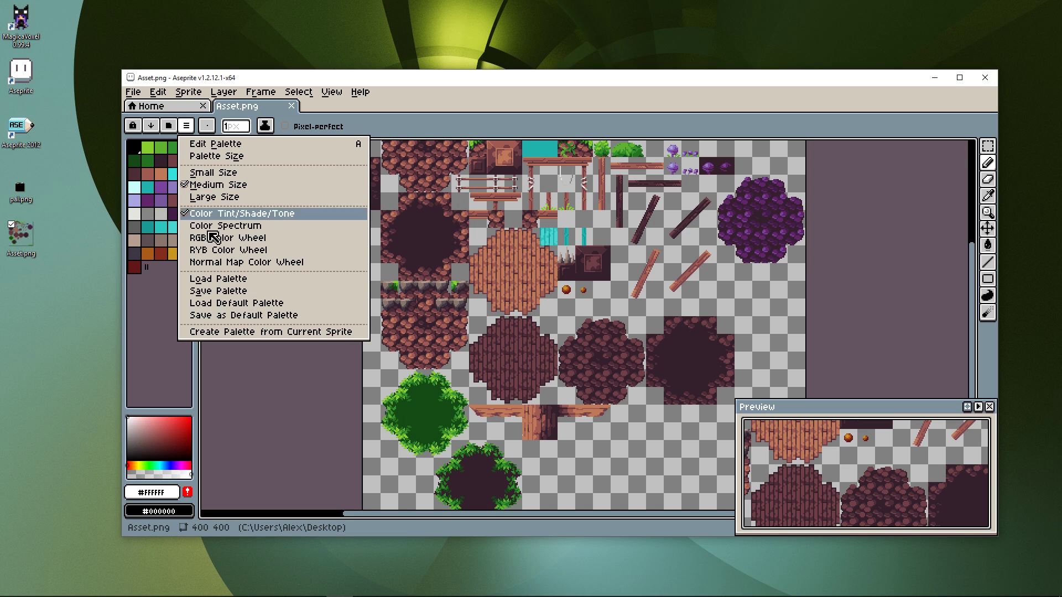
left_click(227, 290)
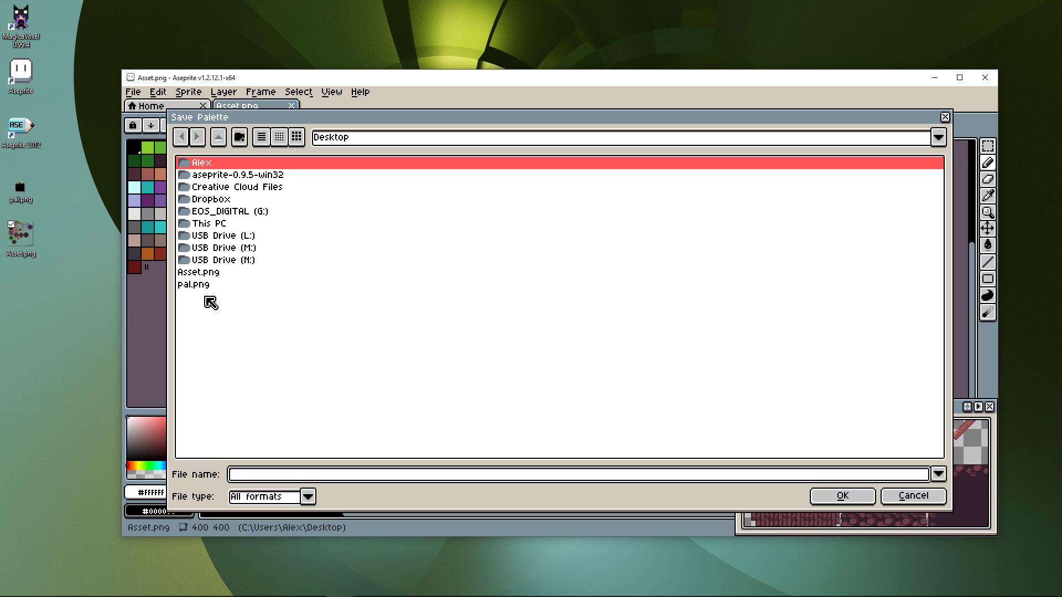
left_click(307, 496)
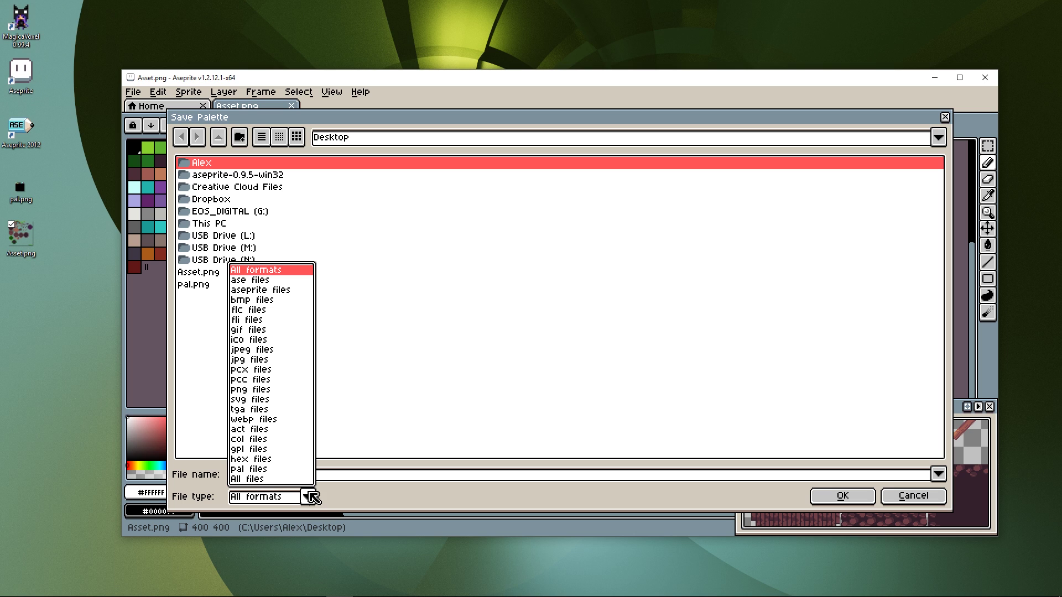
left_click(273, 390)
left_click(202, 285)
left_click(842, 496)
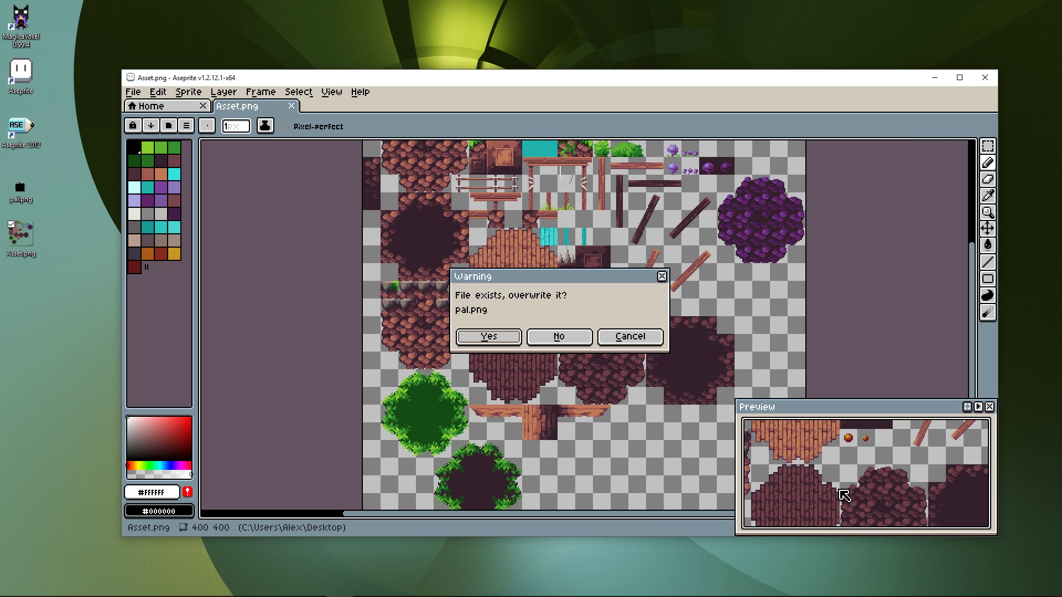
left_click(506, 338)
- Load pal.png as the palette, pick the purple swatch, and drop Asset.png back onto the model
left_click(257, 584)
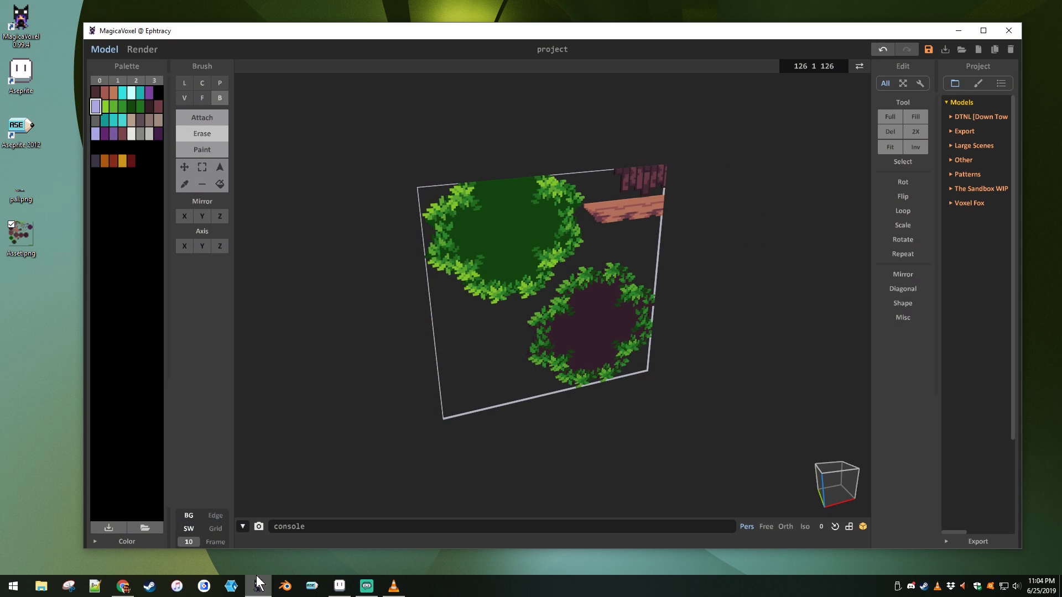
left_click(145, 528)
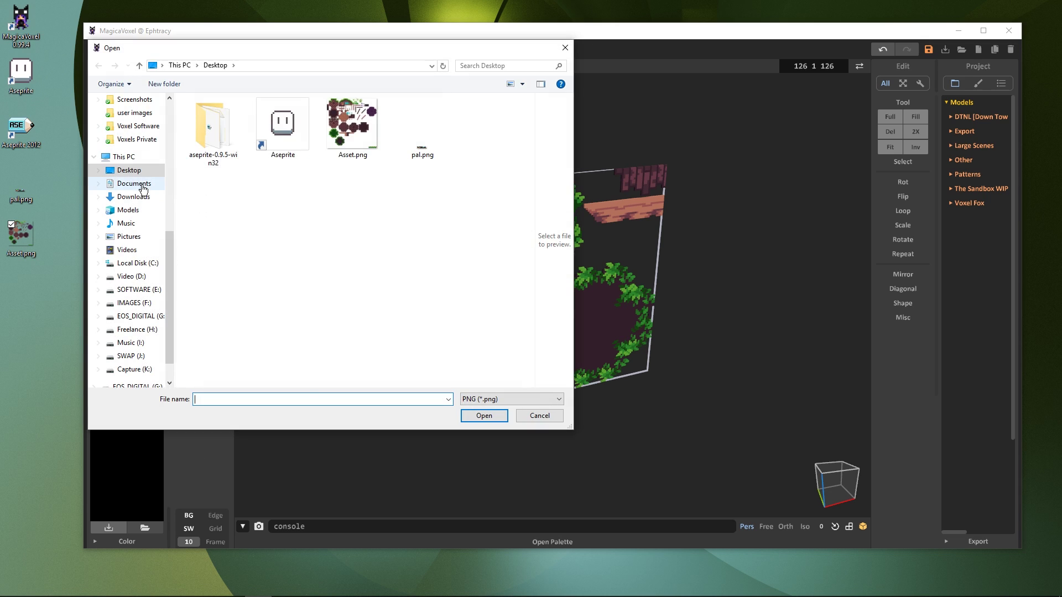
double_click(426, 132)
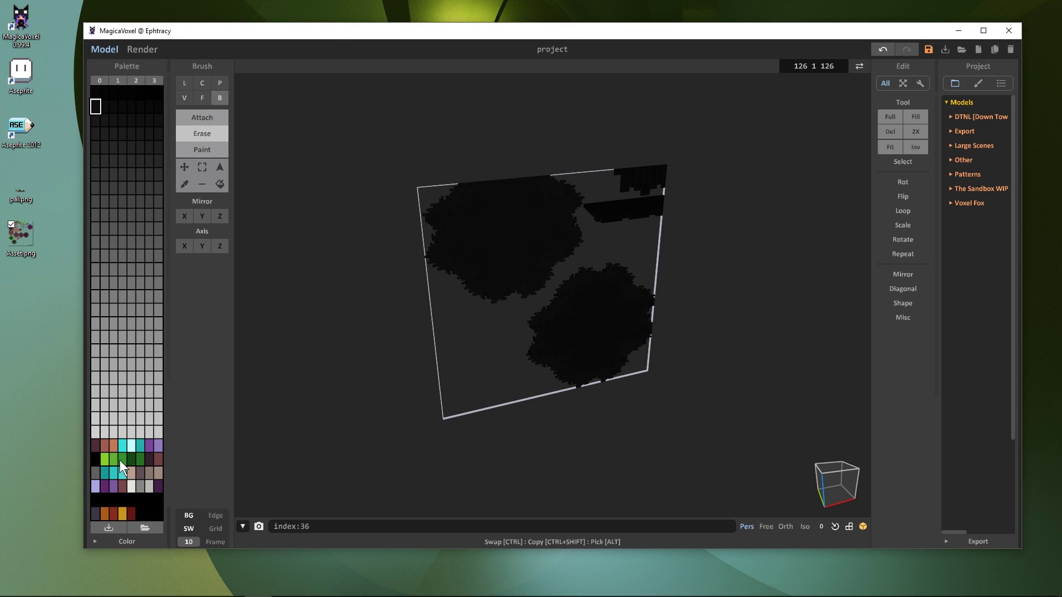
left_click(157, 448)
left_click_drag(485, 243, 487, 250)
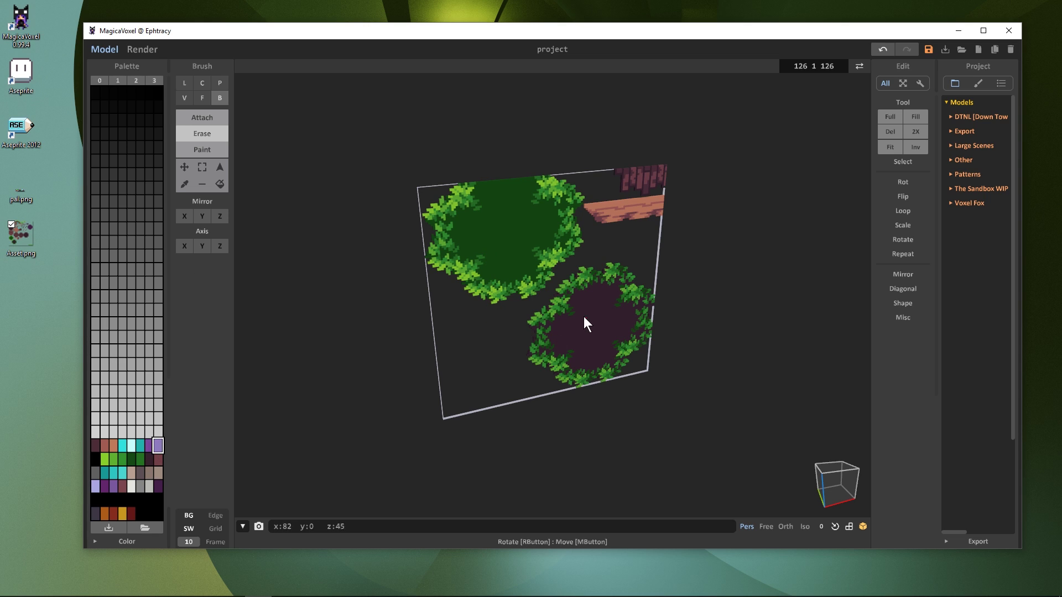
- Crop the tile sheet in Aseprite down to the 48×16 grass-topped dirt block
left_click(962, 32)
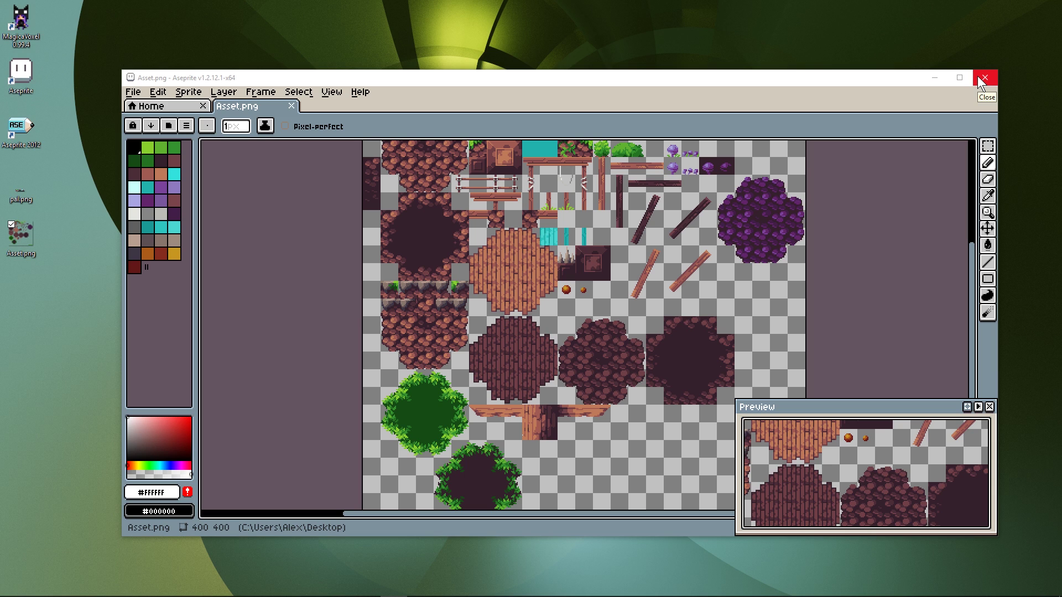
key("q")
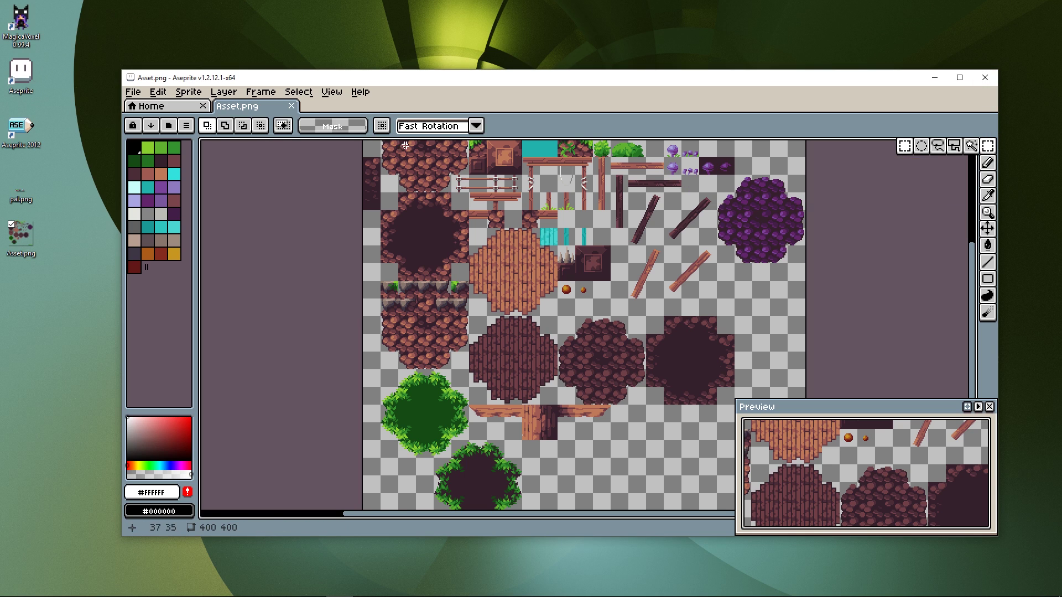
middle_click_drag(422, 161, 433, 307)
scroll(430, 264, "up", 5)
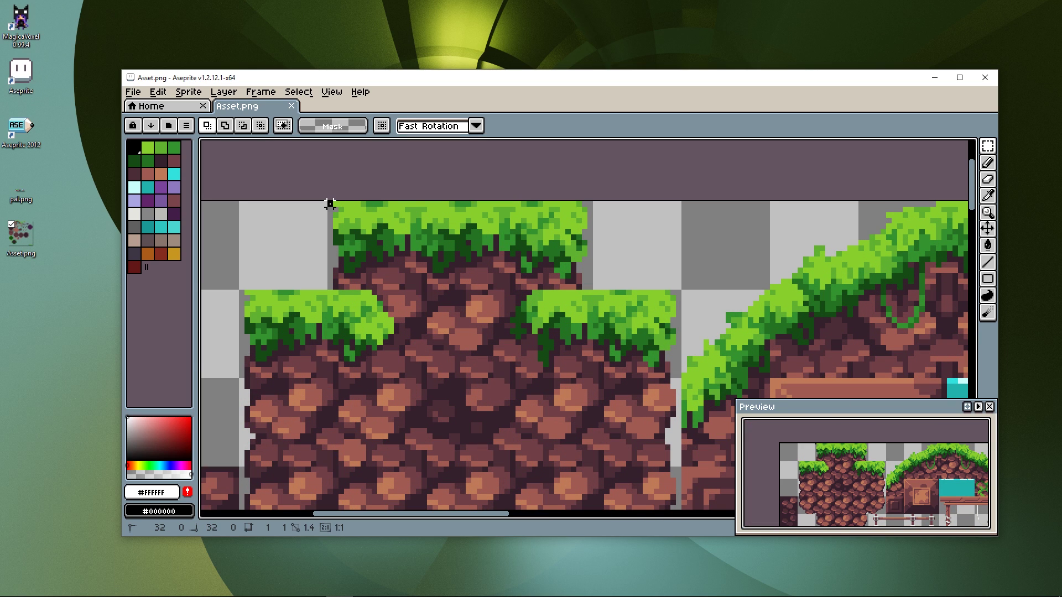
left_click_drag(330, 202, 592, 289)
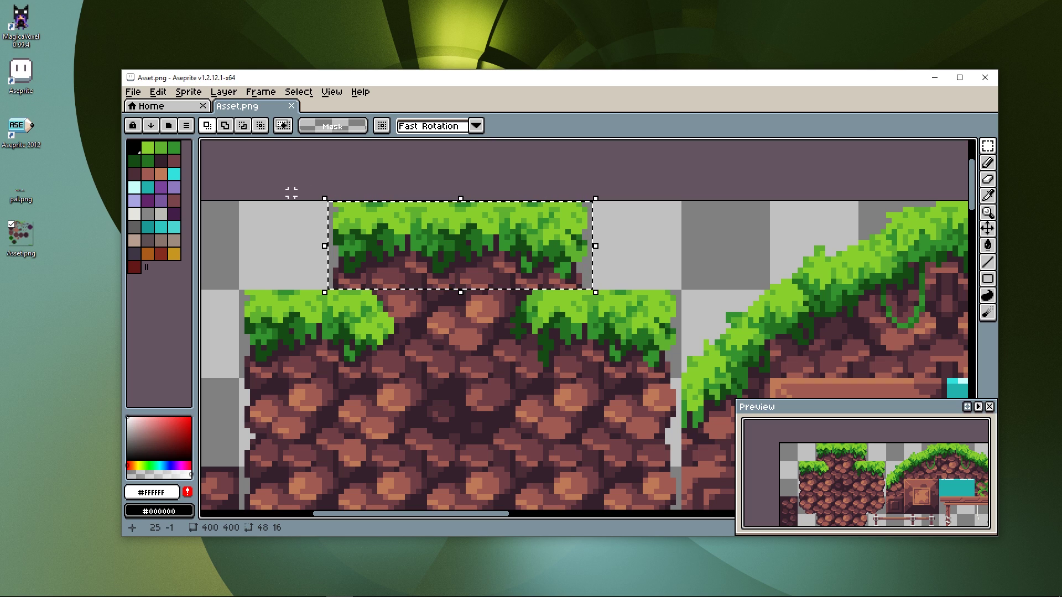
left_click(187, 93)
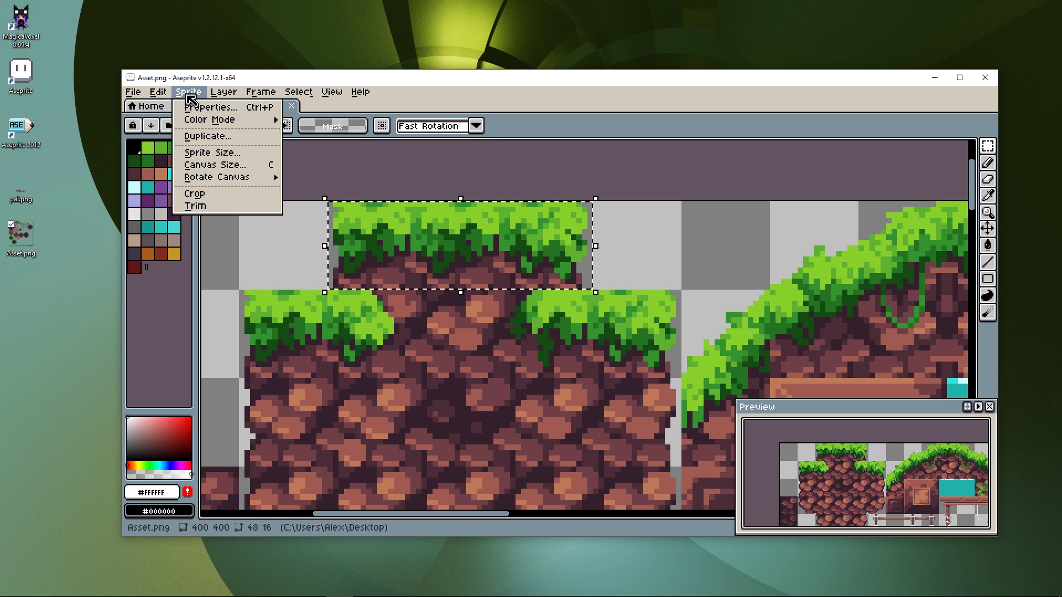
left_click(201, 193)
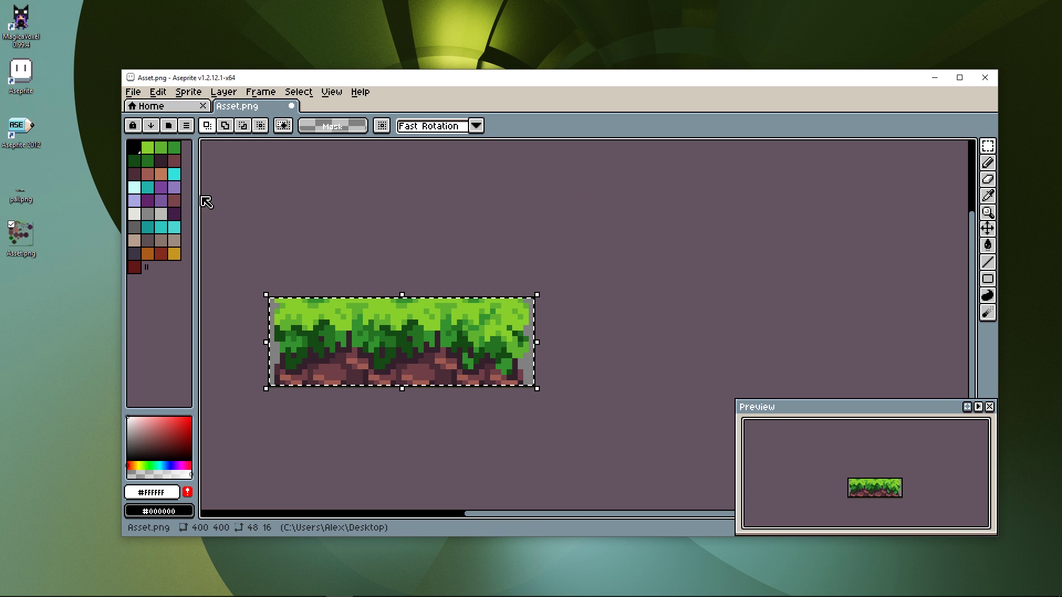
- Save the cropped image under the new name block.png
left_click(133, 92)
left_click(165, 161)
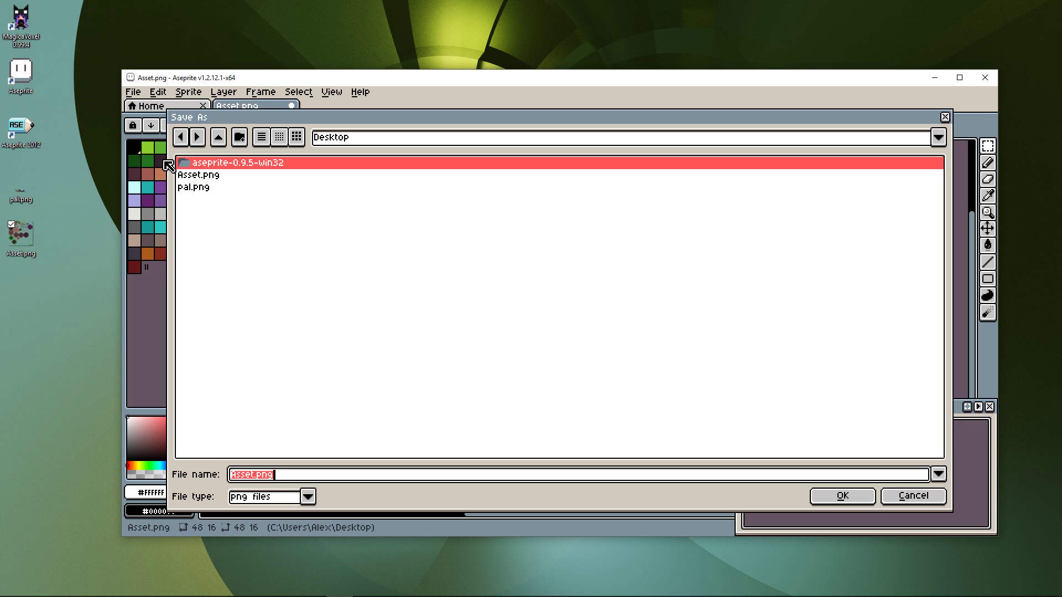
left_click(261, 474)
left_click_drag(257, 475, 208, 473)
key("BackSpace")
type("block")
key("Return")
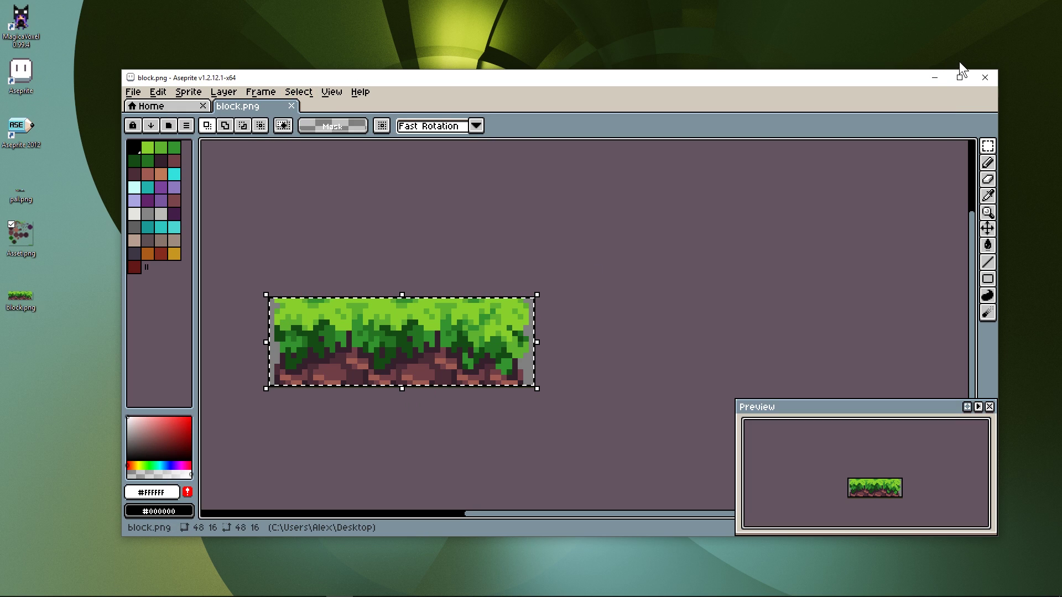
- Import block.png into MagicaVoxel as a flat 46×1×16 grass-and-dirt voxel model
left_click(936, 79)
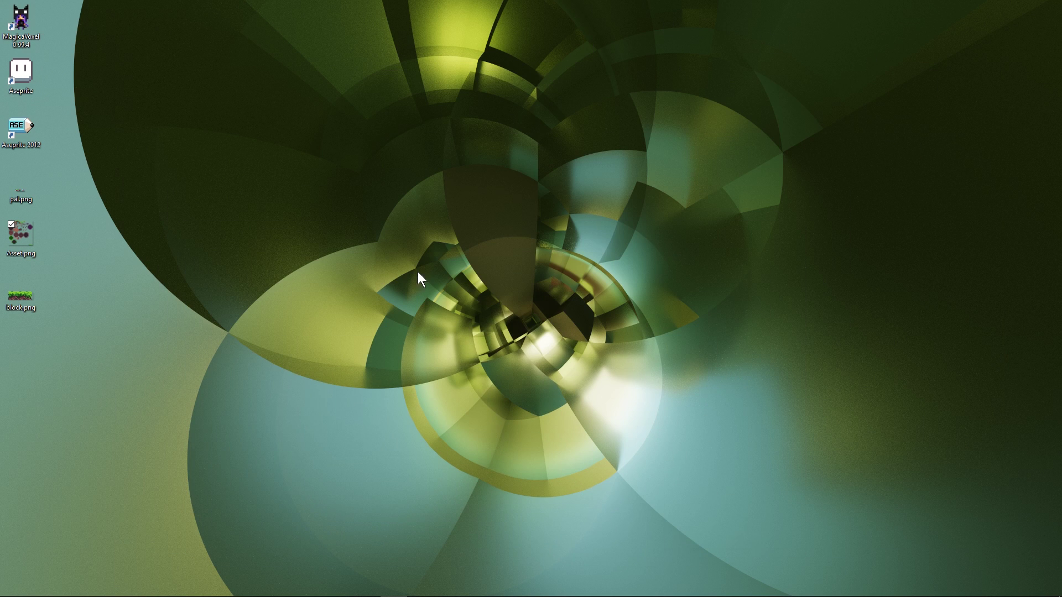
left_click(258, 585)
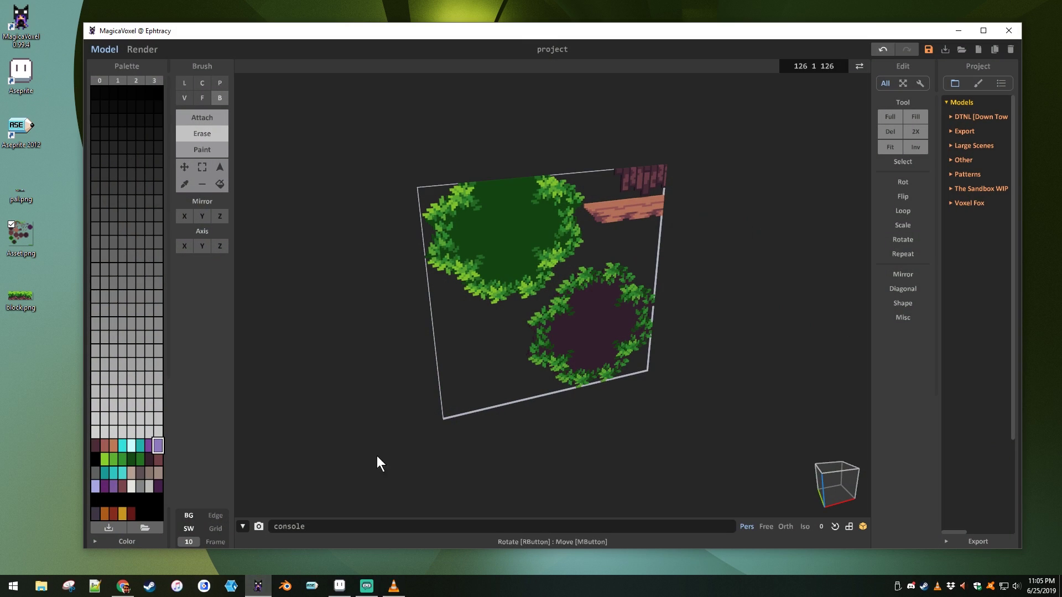
left_click_drag(20, 304, 311, 329)
left_click_drag(499, 254, 498, 255)
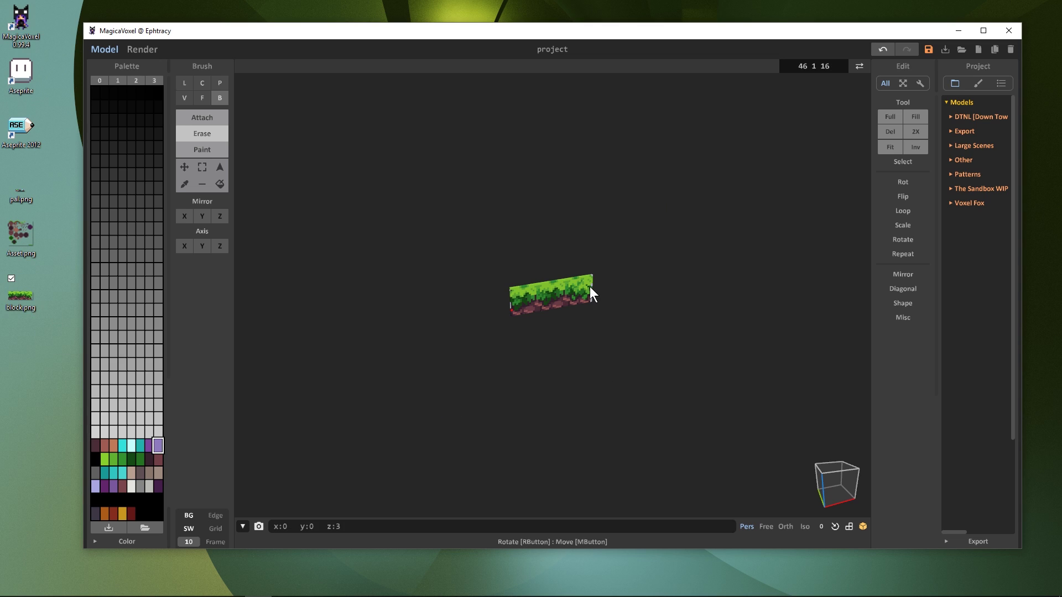
- Maximize the window and show the voxel grid in orthographic view
left_click(983, 31)
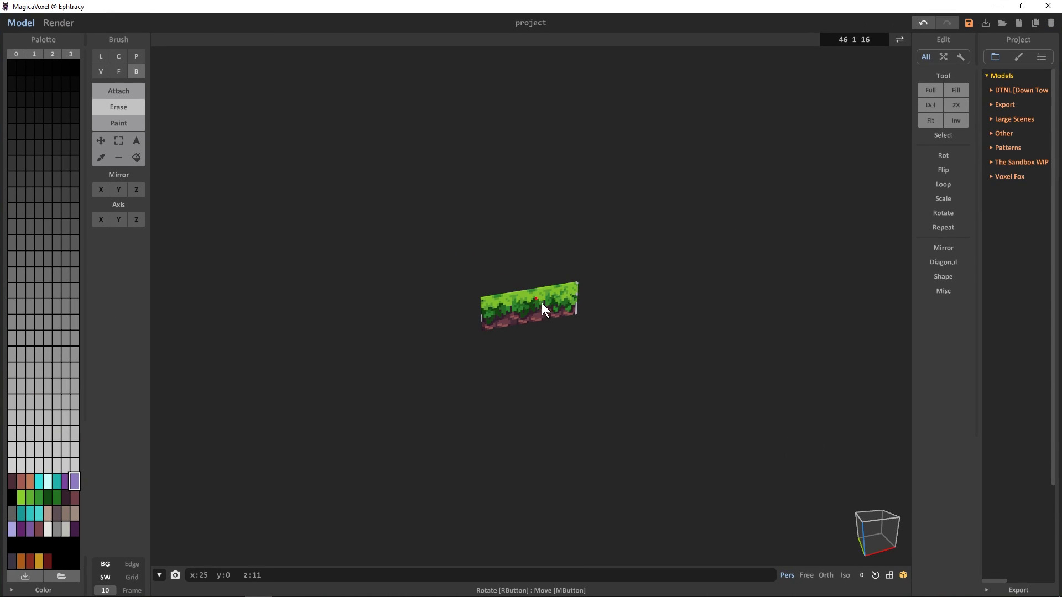
right_click_drag(542, 303, 496, 301)
scroll(547, 313, "up", 10)
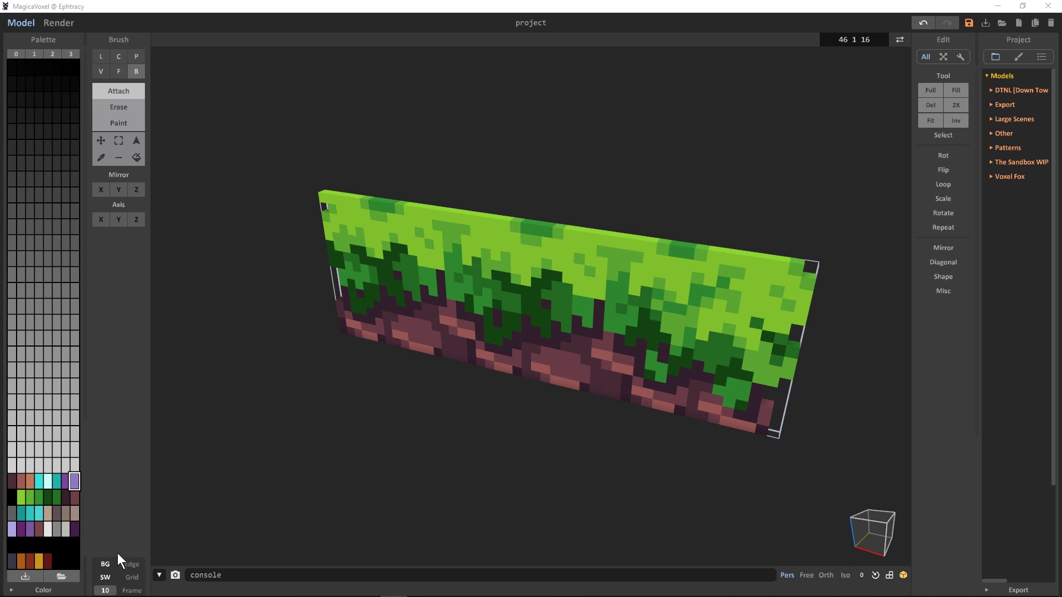
left_click(141, 577)
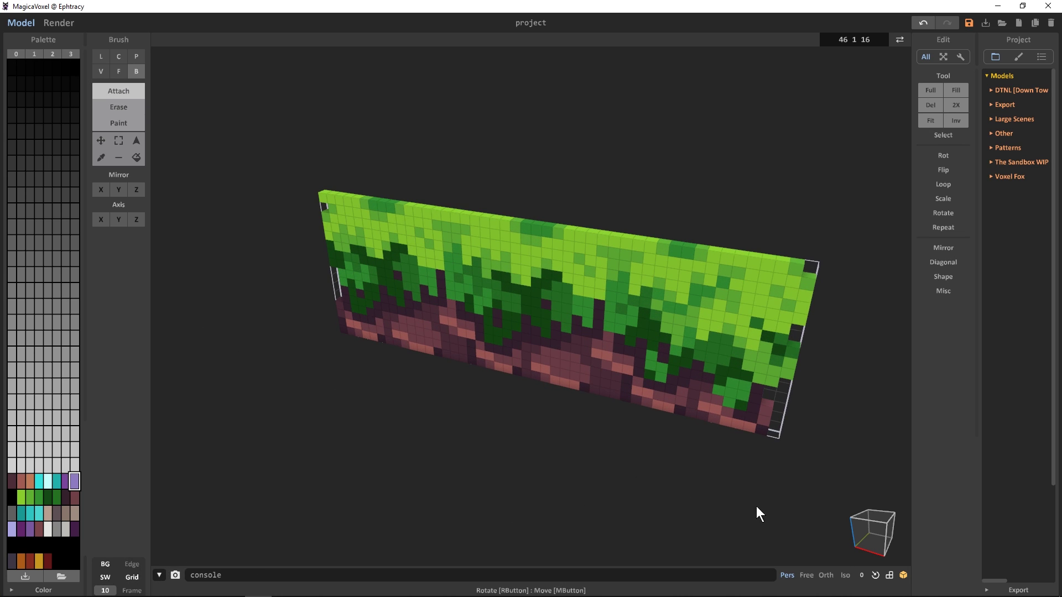
left_click(826, 575)
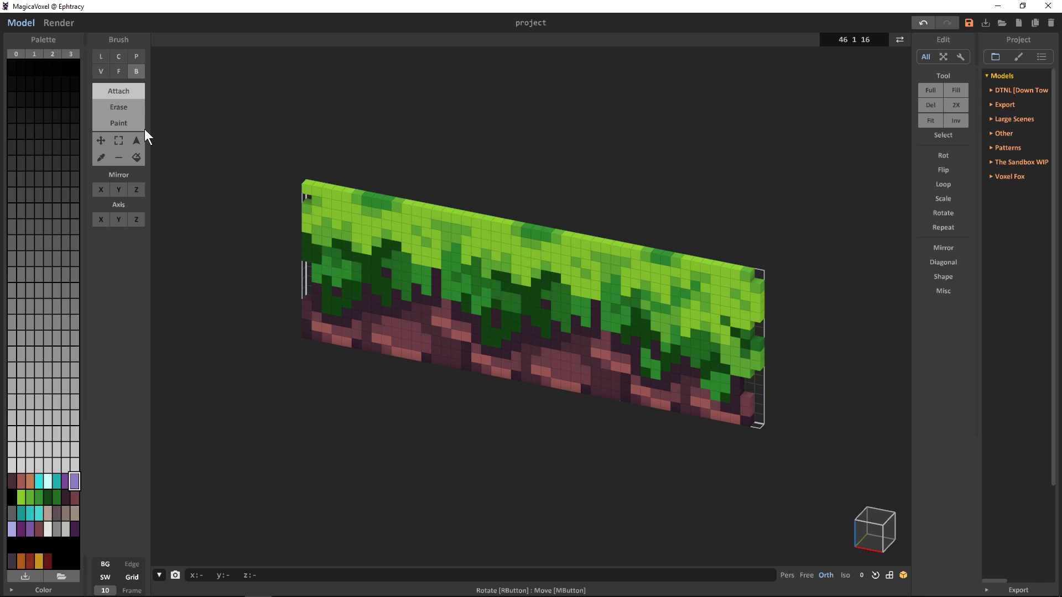
- Rotate the strip's right-hand 16 columns 90° about Z to stand perpendicular
left_click(117, 142)
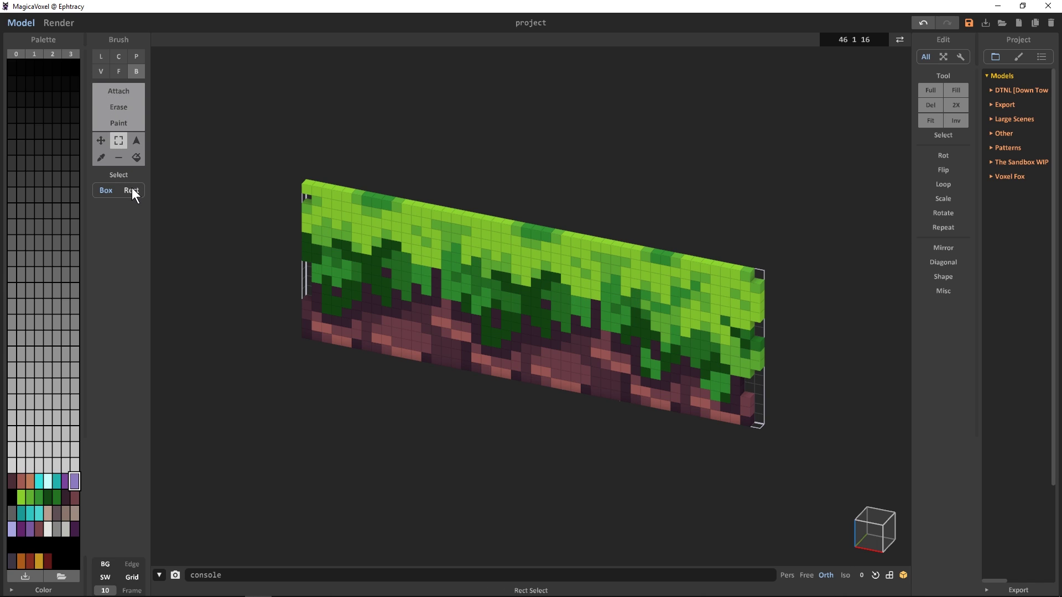
left_click_drag(796, 232, 618, 431)
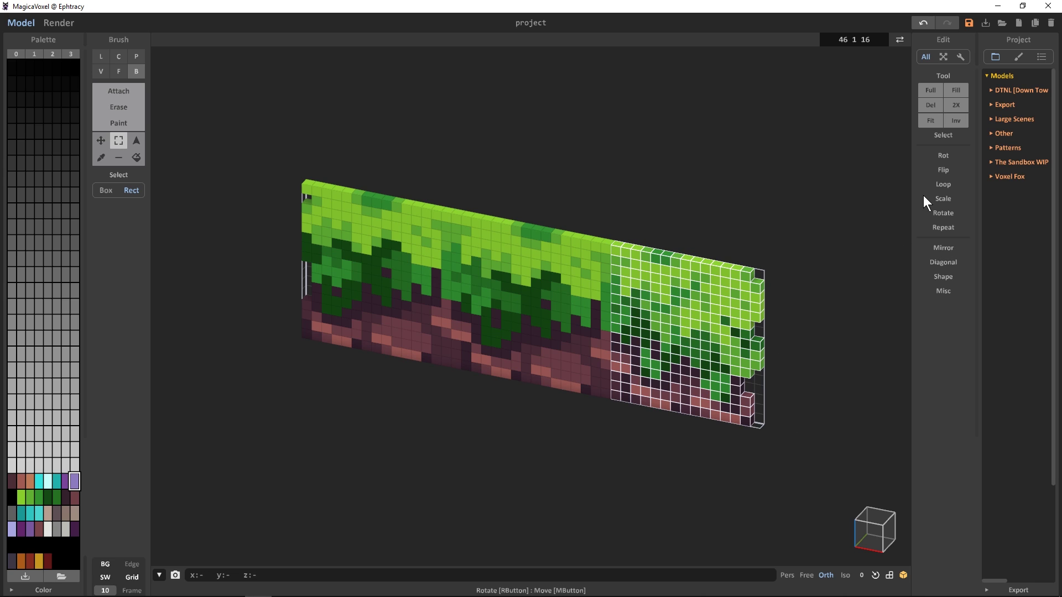
left_click(943, 155)
left_click(958, 169)
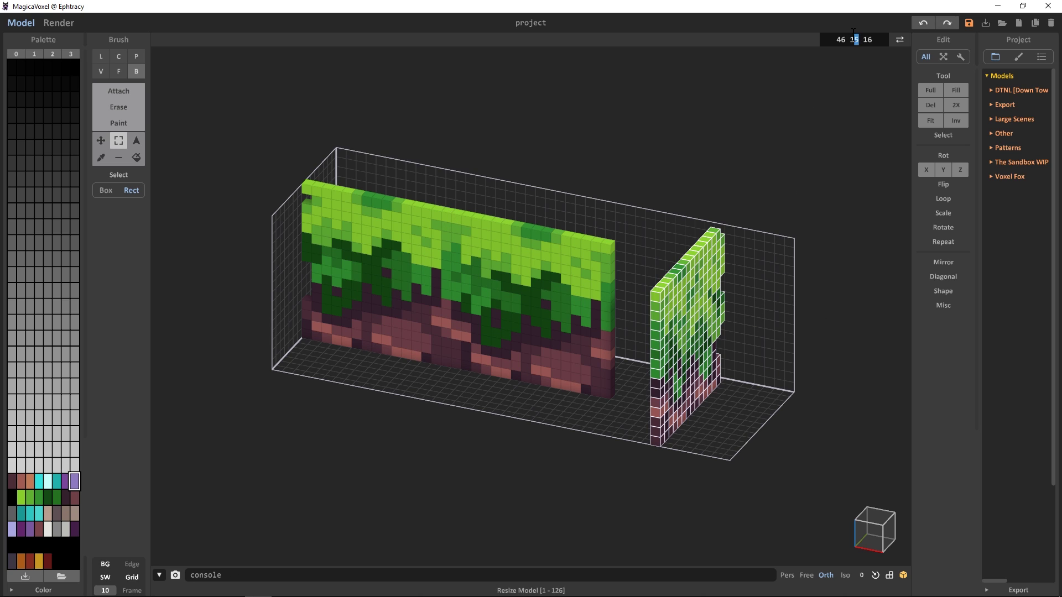
- Set the model depth to 16, move the main wall back, and rotate the left 16 columns about Z
type("6")
key("Return")
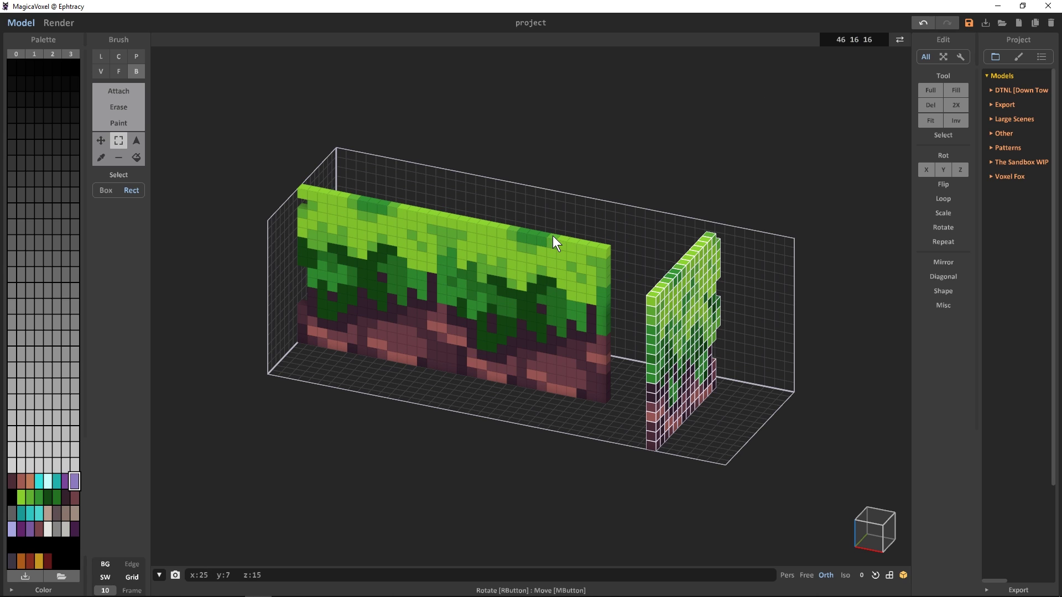
left_click_drag(552, 236, 695, 233)
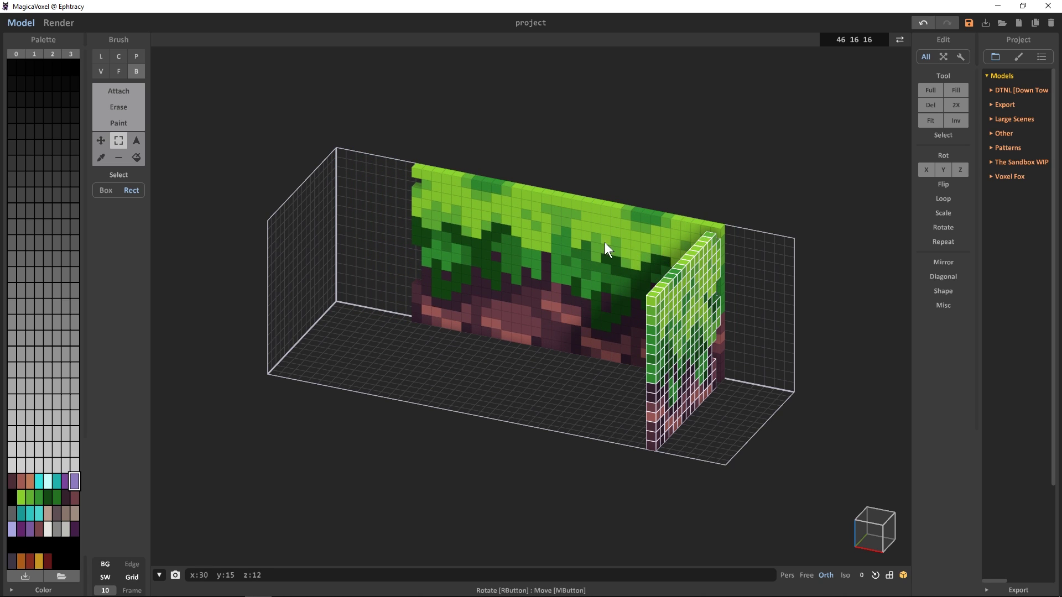
left_click_drag(369, 137, 556, 404)
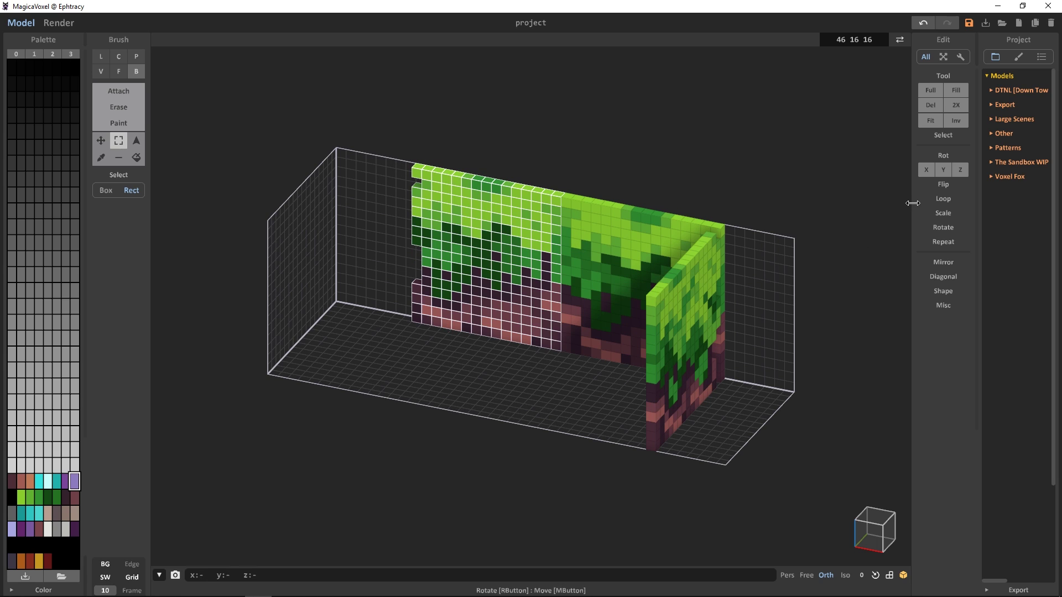
left_click(964, 170)
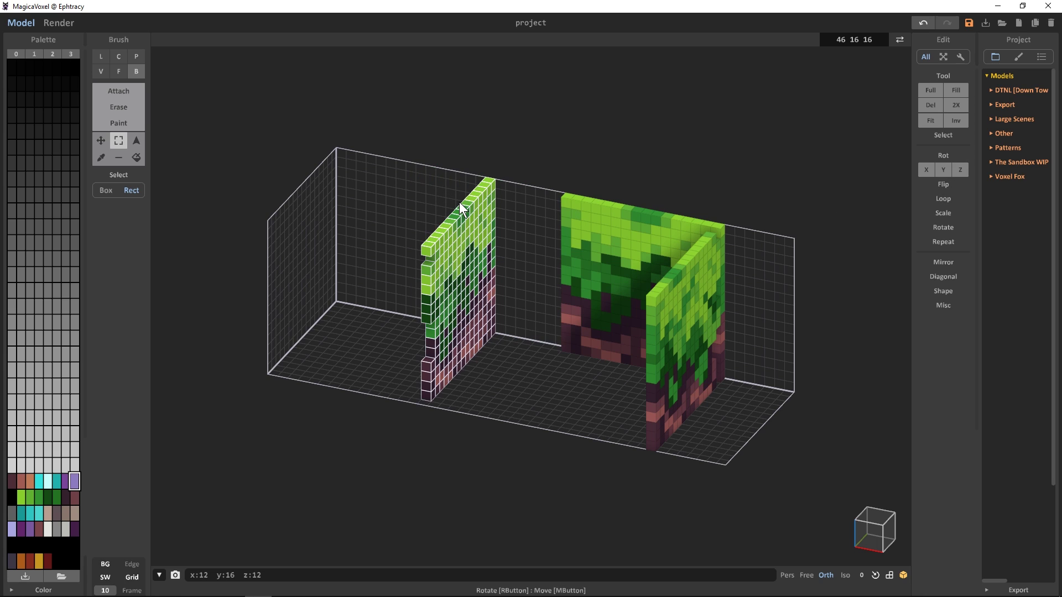
- Shift the rotated slice into place and trim the model bounds to 16×16×16
left_click_drag(459, 210, 526, 241)
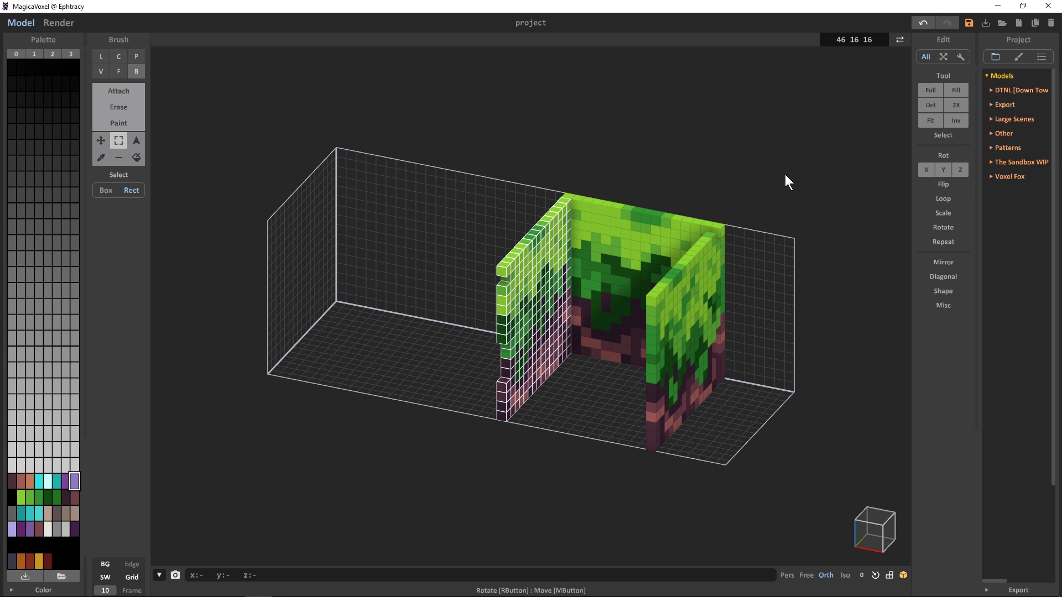
left_click(939, 121)
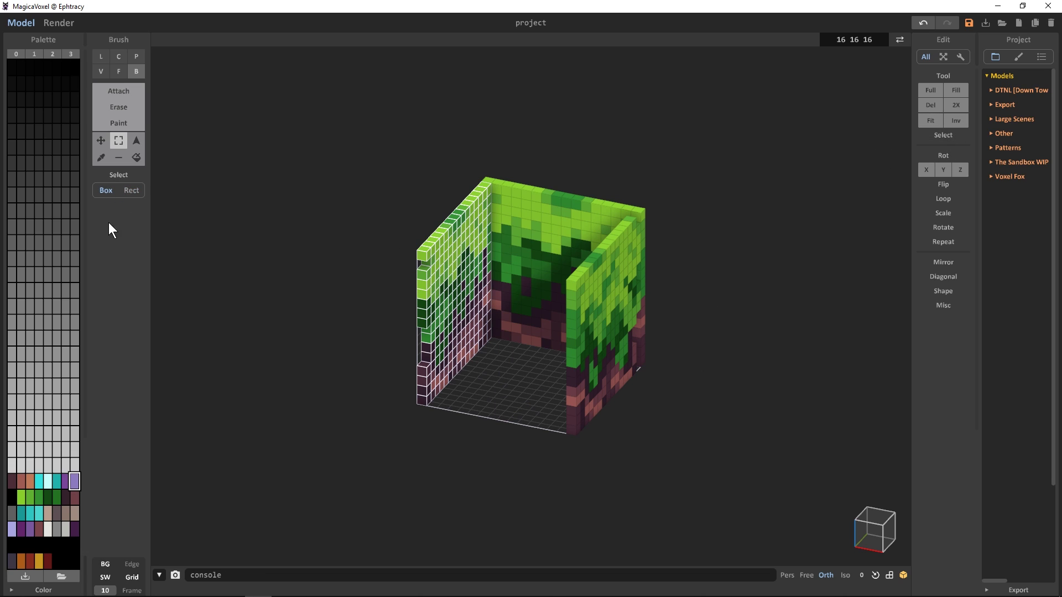
left_click(368, 258)
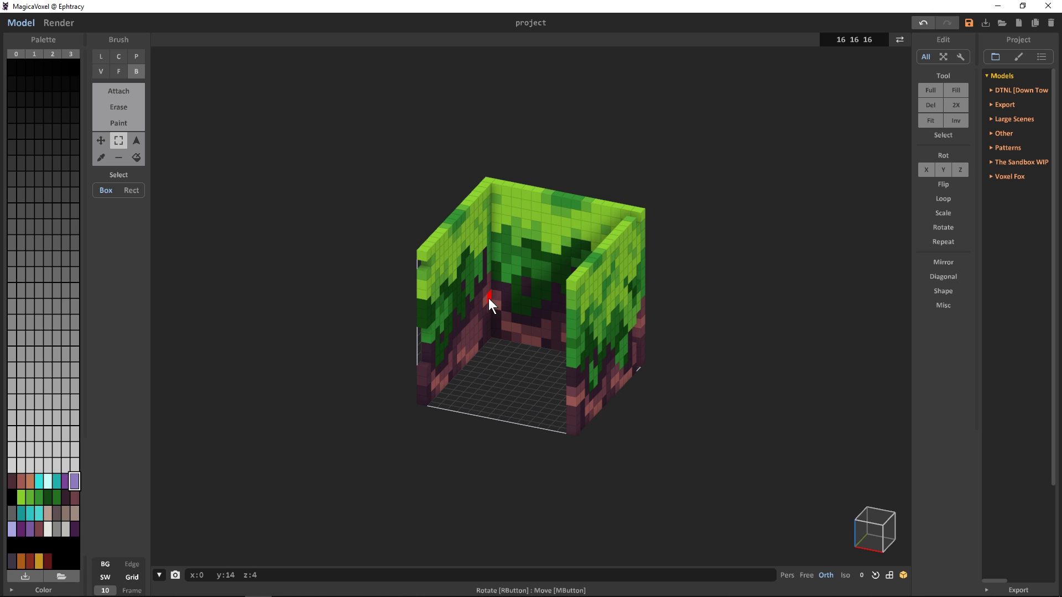
- Copy the back wall, turn the copy a quarter turn about Z, and slide it to the front face
right_click_drag(490, 303, 536, 286)
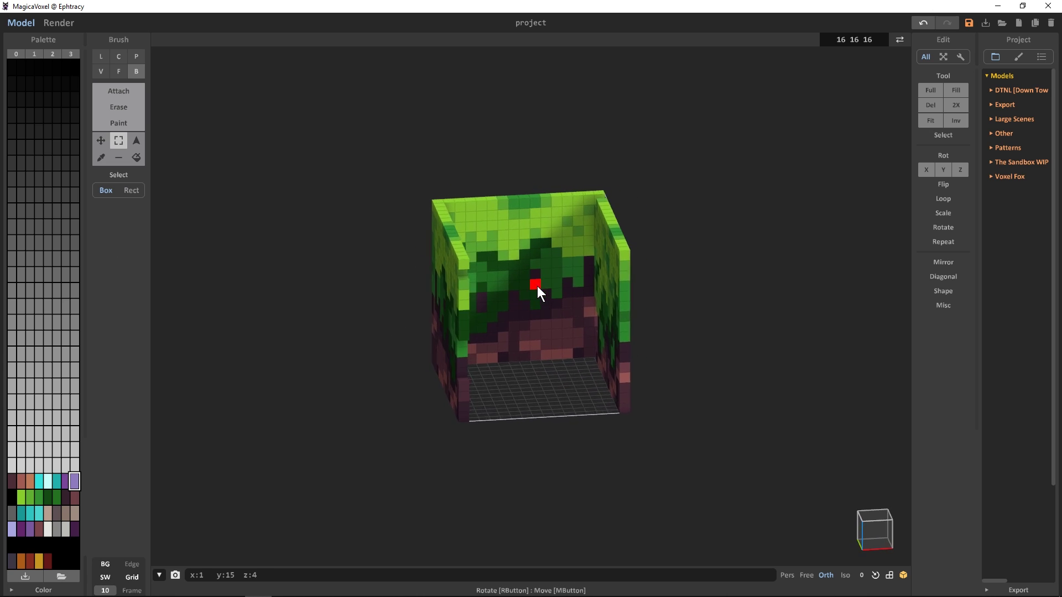
left_click_drag(464, 354, 602, 212)
right_click_drag(601, 205, 576, 244)
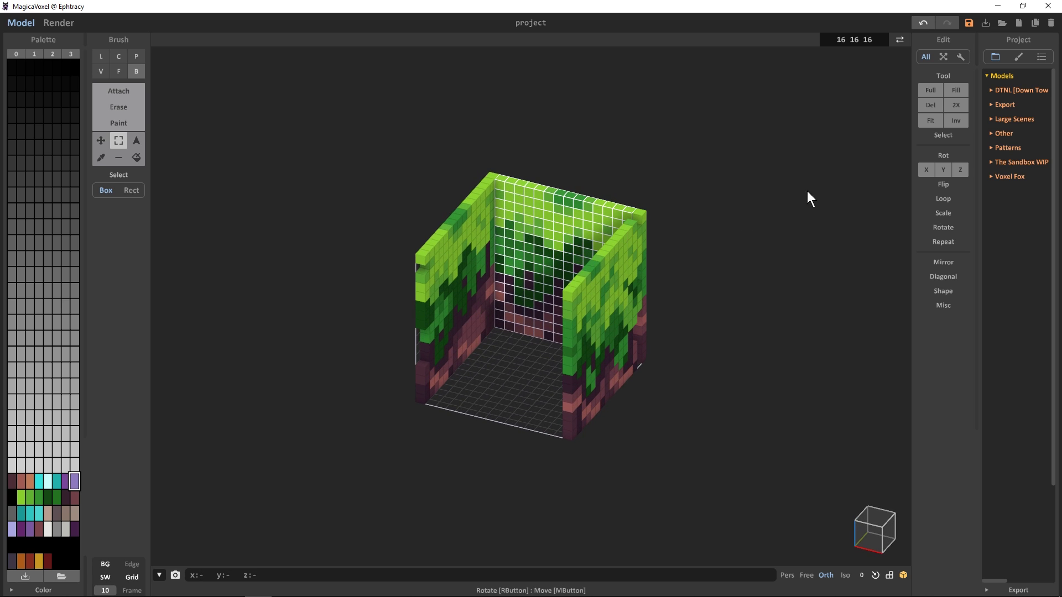
left_click(929, 133)
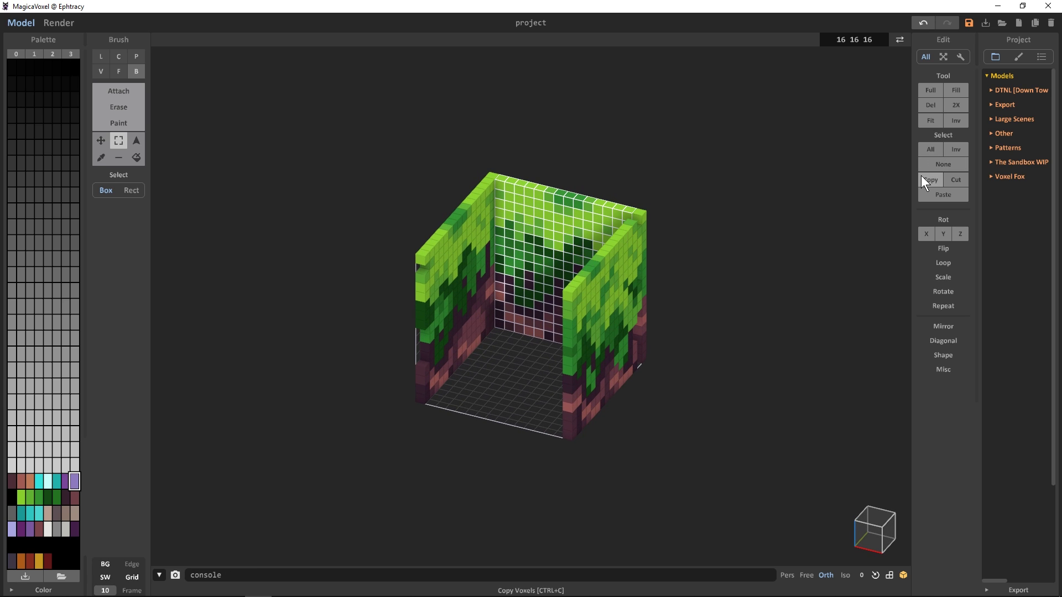
left_click(938, 194)
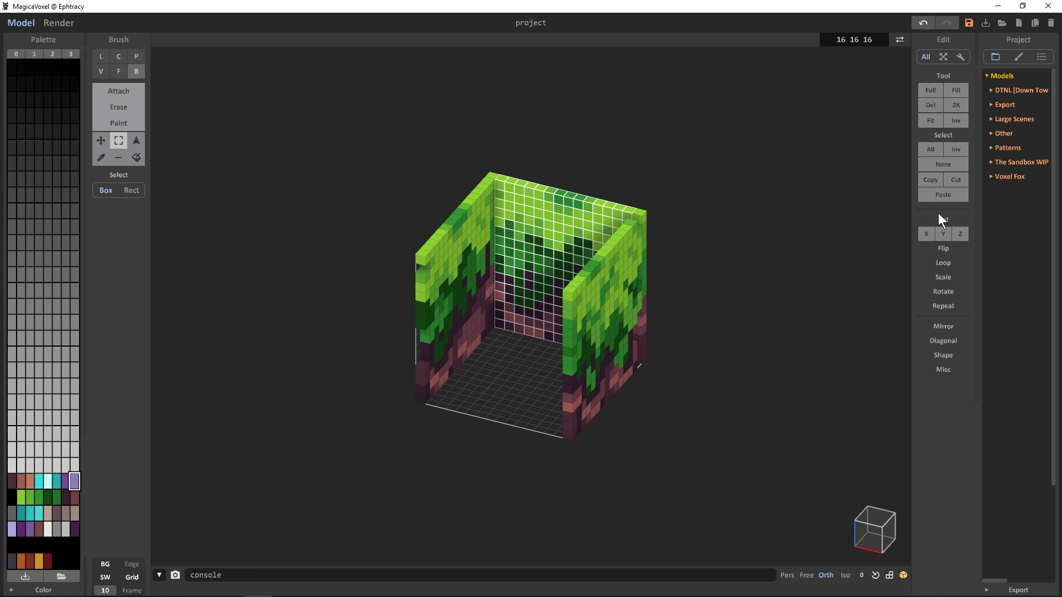
left_click(961, 234)
left_click(961, 233)
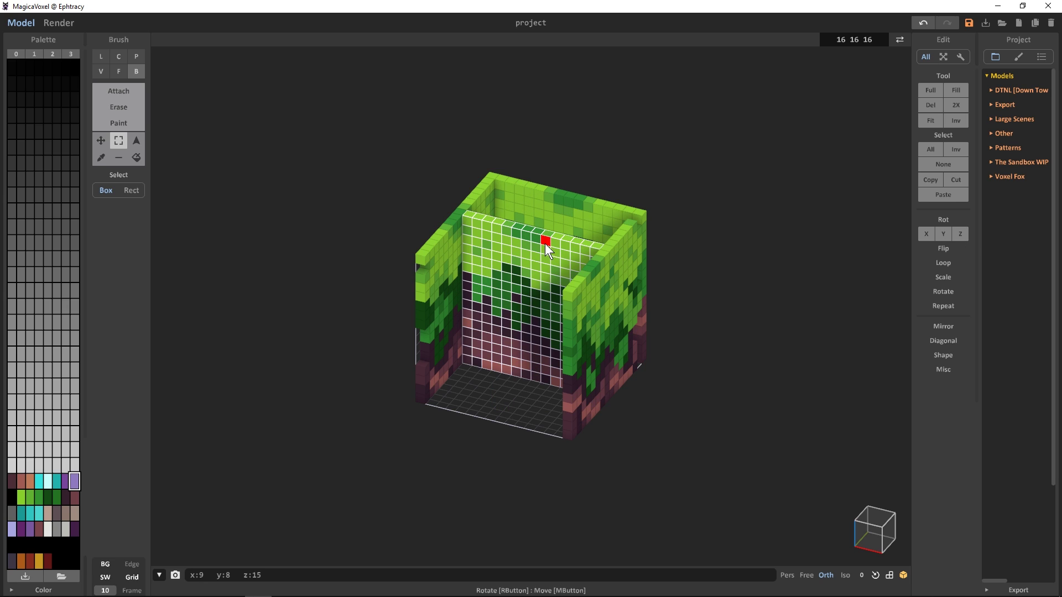
left_click_drag(549, 233, 520, 277)
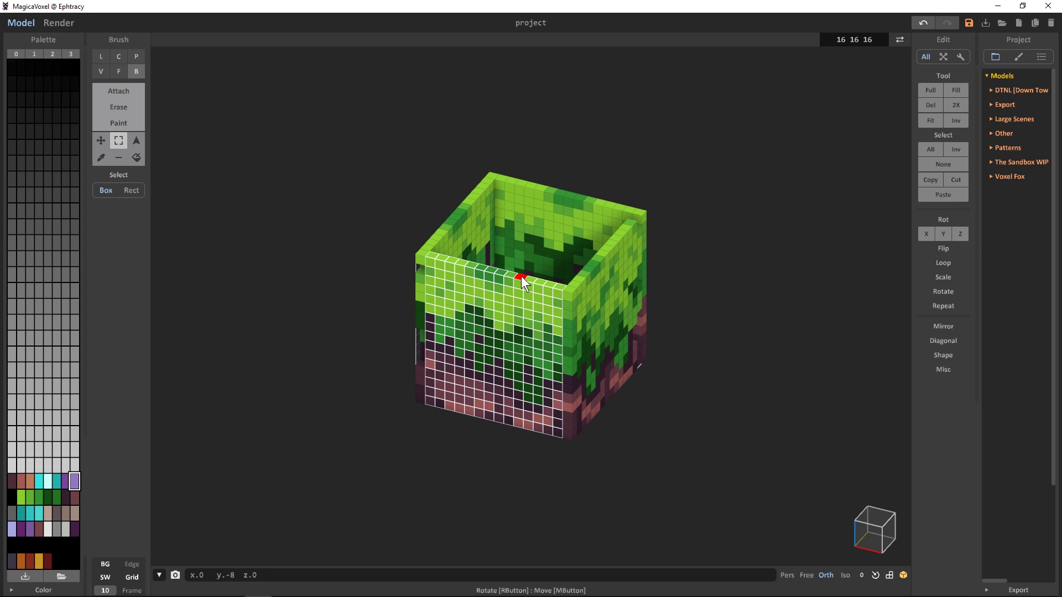
- Clear the selection and recolour a light grey palette swatch to pure red
left_click(934, 164)
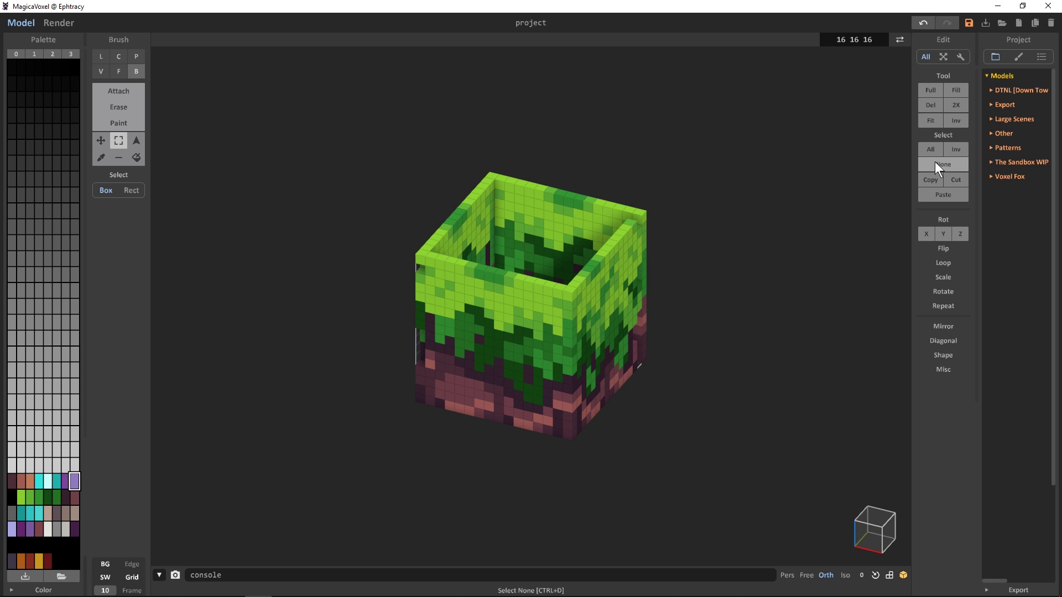
right_click_drag(628, 307, 523, 383)
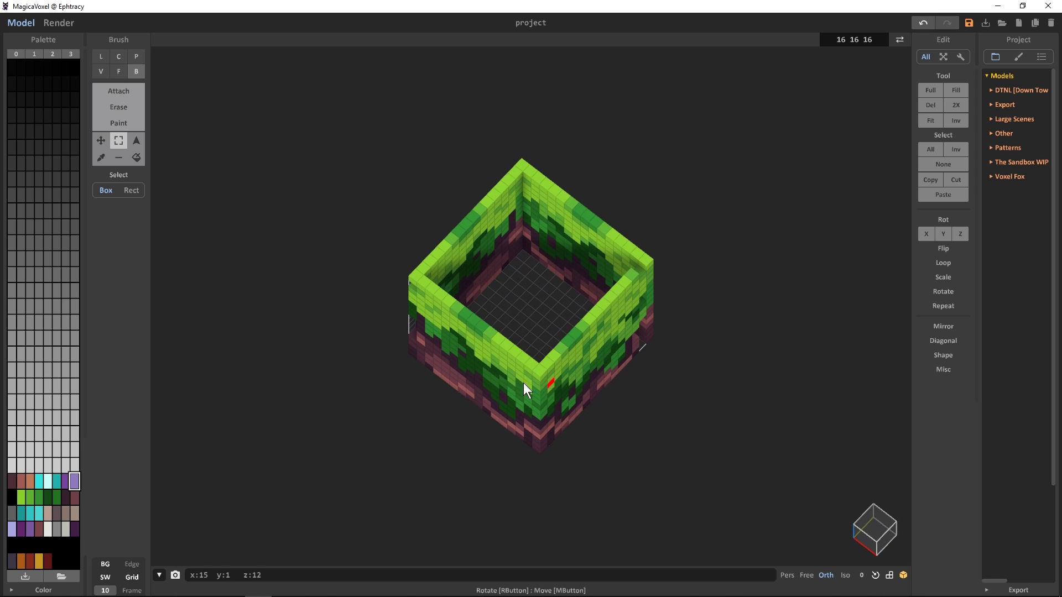
left_click(14, 464)
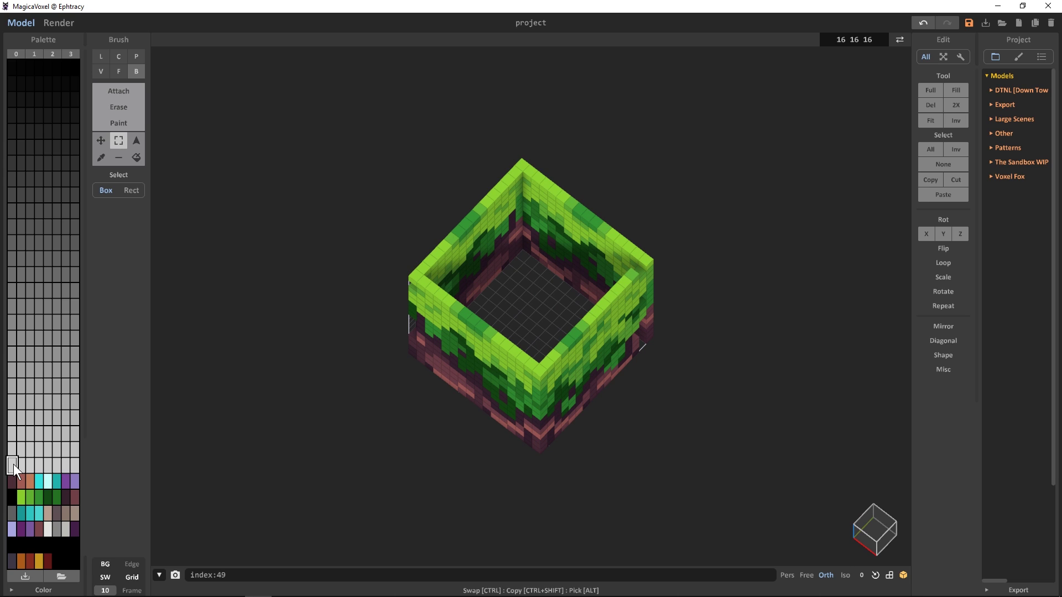
left_click(17, 589)
left_click_drag(61, 565, 83, 576)
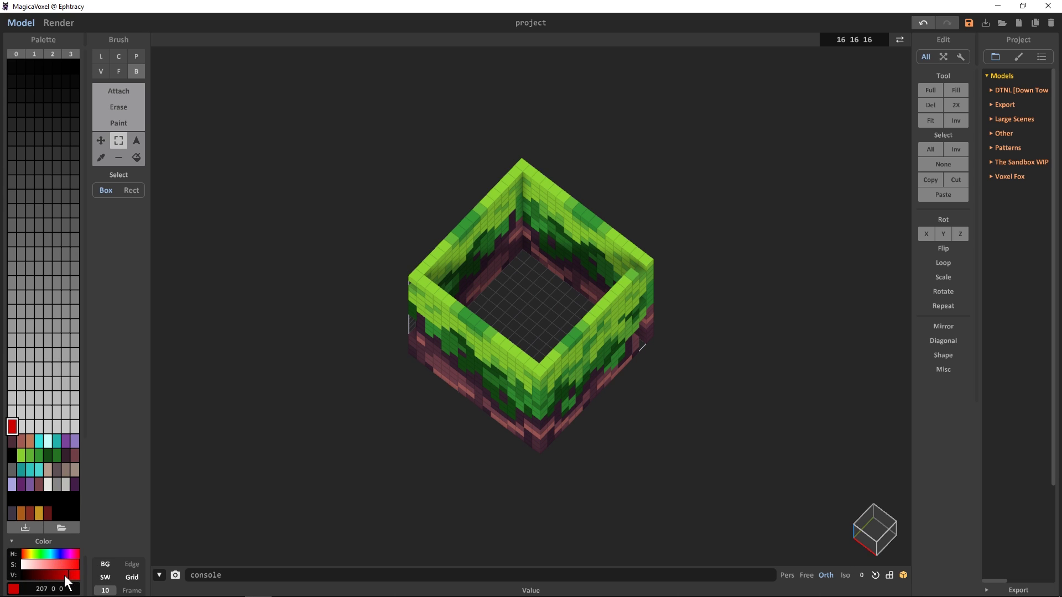
- Turn the next grey swatch bright yellow (242 255 0)
left_click(22, 425)
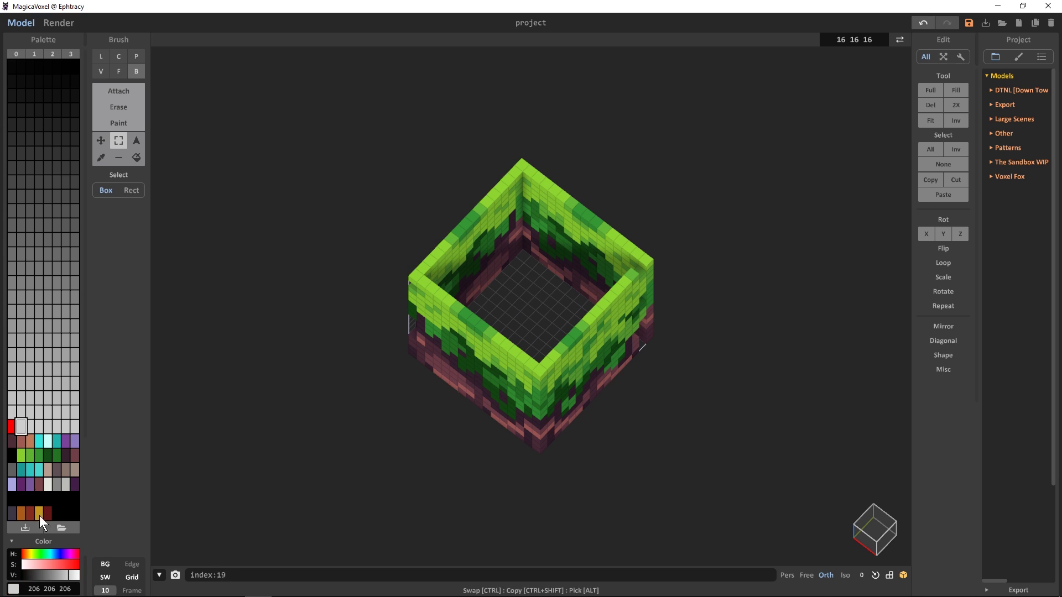
left_click(32, 553)
left_click_drag(56, 565, 89, 575)
left_click(123, 90)
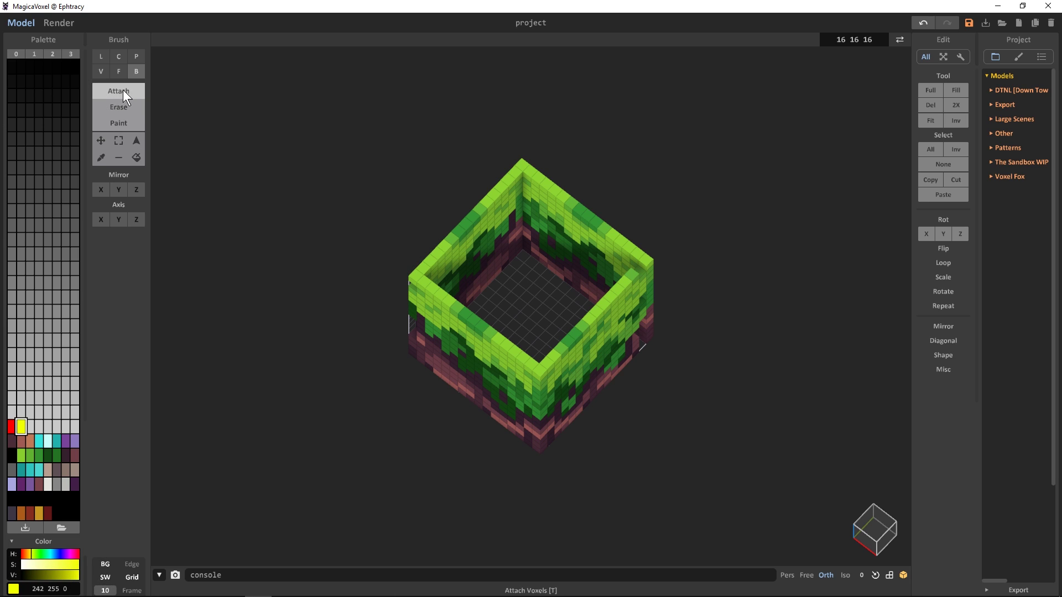
- Extrude the hollow interior up with the Face brush into a solid yellow fill
left_click(118, 71)
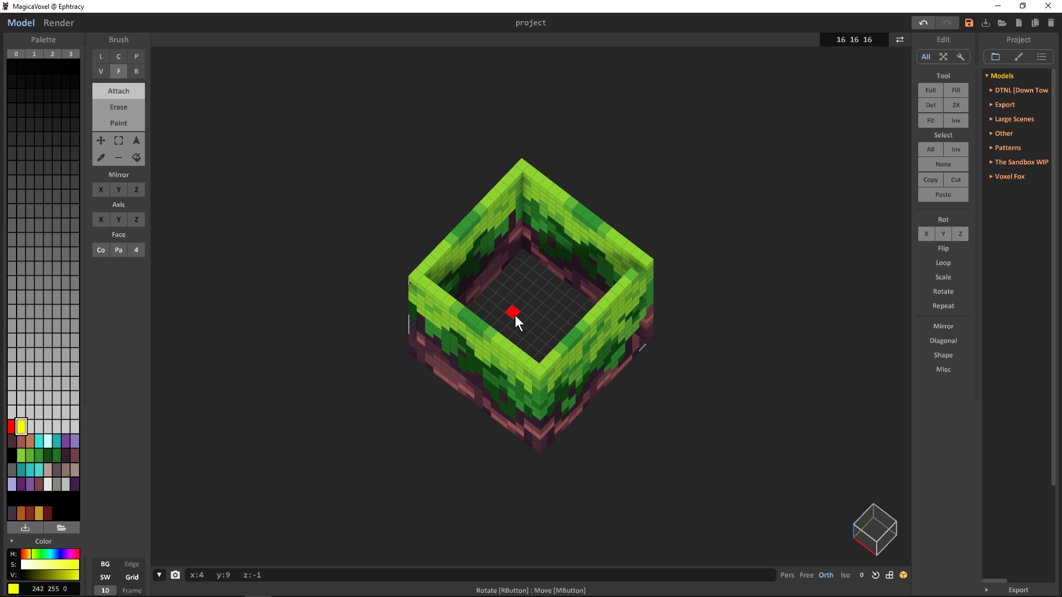
left_click_drag(516, 315, 519, 238)
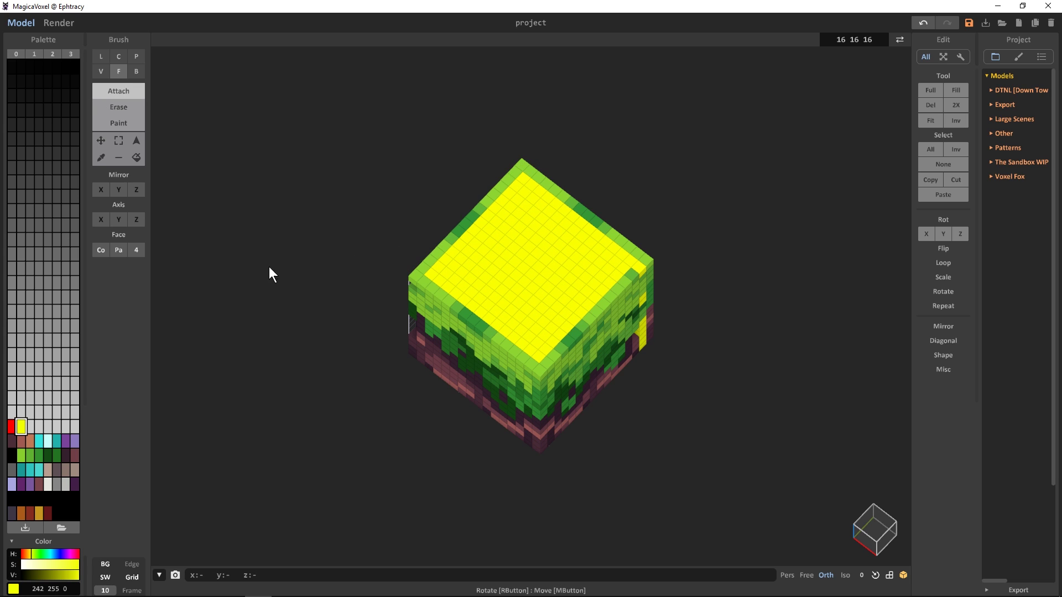
left_click(137, 69)
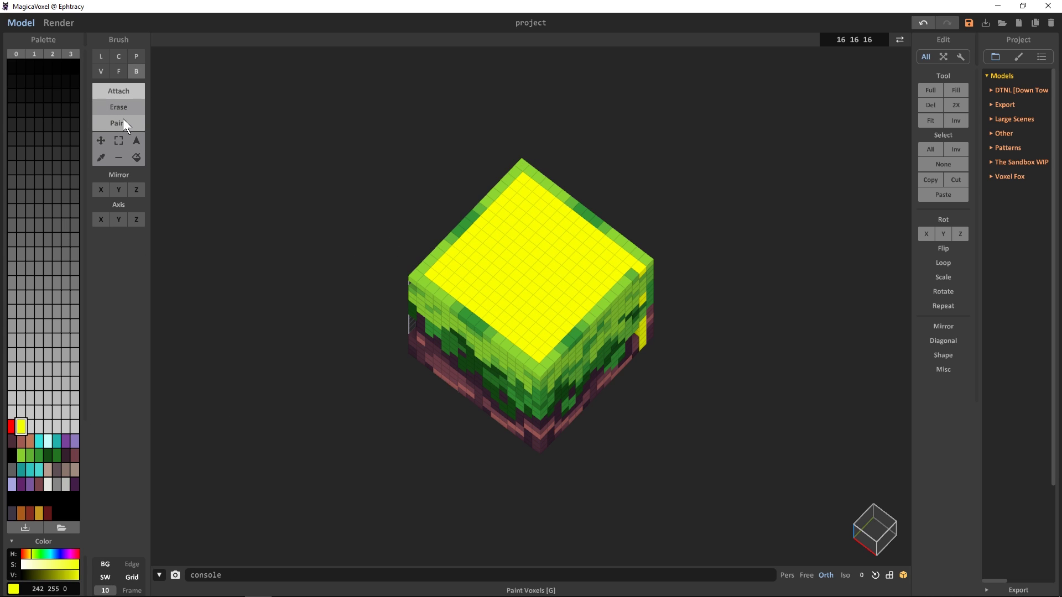
- Paint a red rectangle across the top inside a one-voxel yellow border
left_click(123, 120)
left_click(12, 426)
left_click(439, 280)
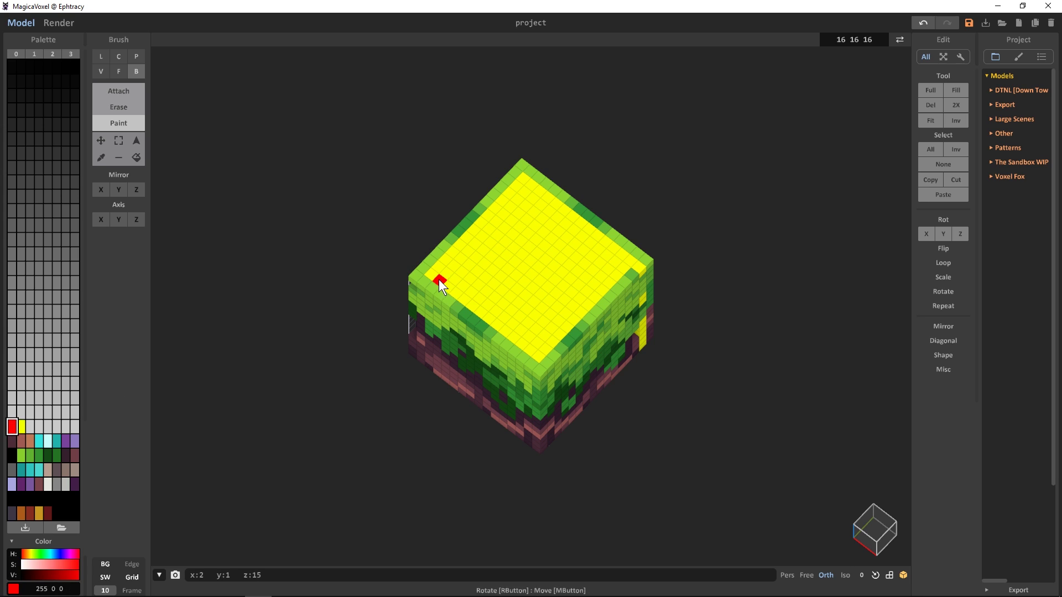
left_click_drag(444, 272, 608, 261)
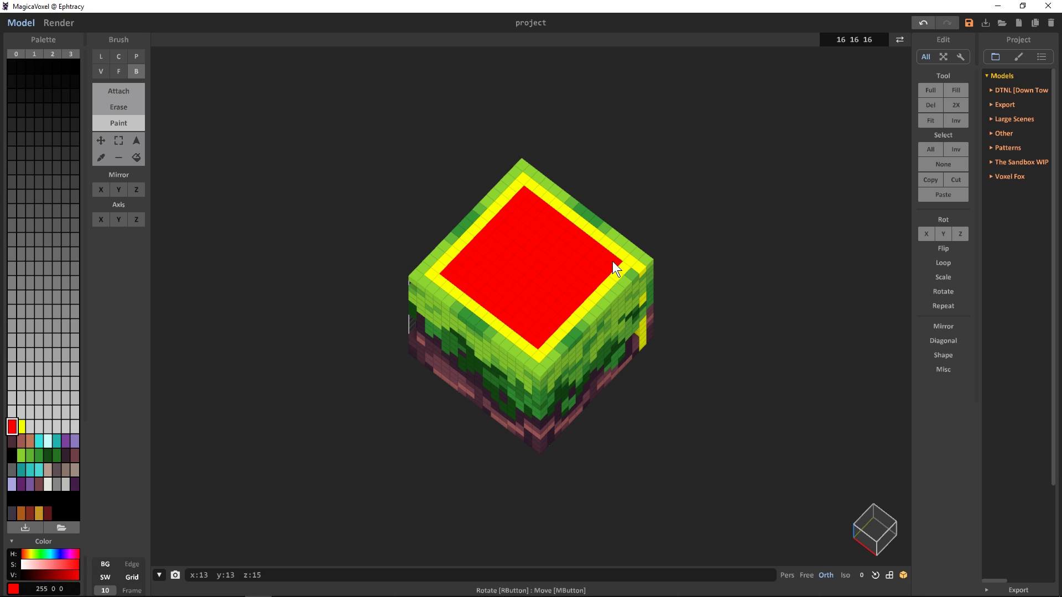
left_click(119, 70)
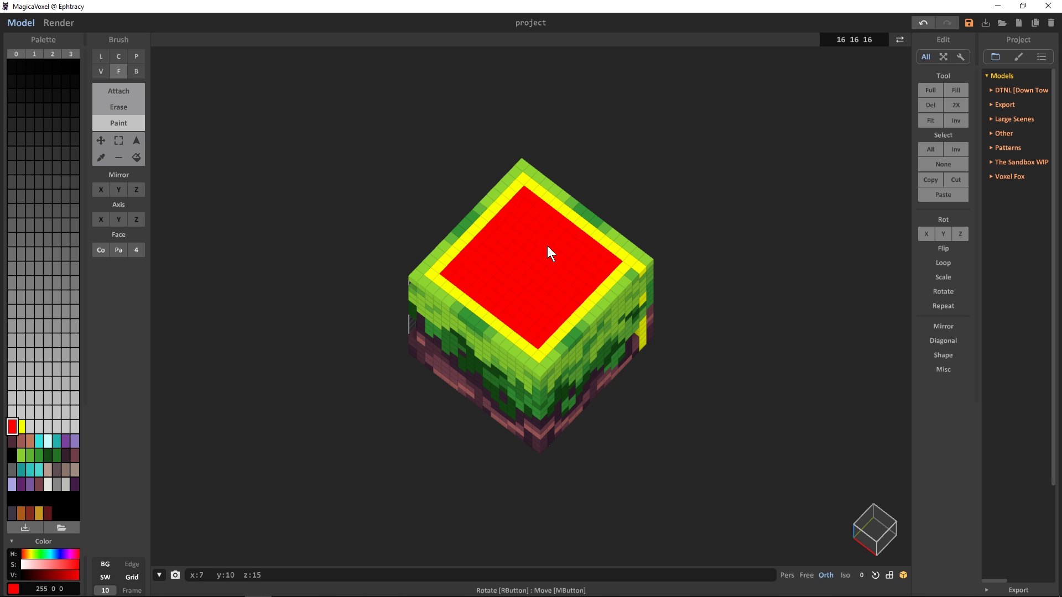
right_click_drag(602, 516, 355, 454)
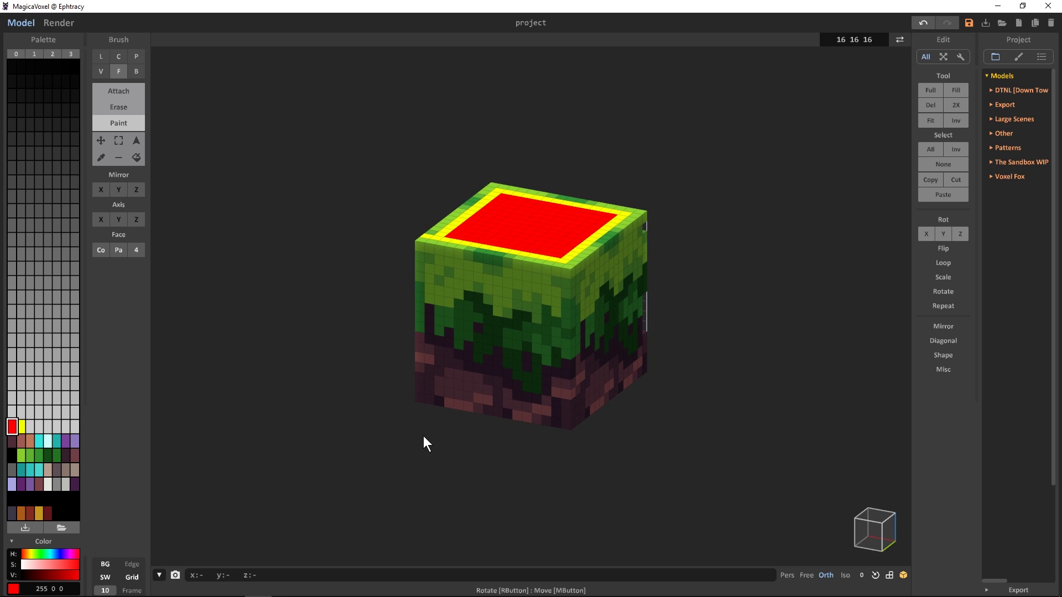
scroll(505, 463, "up", 4)
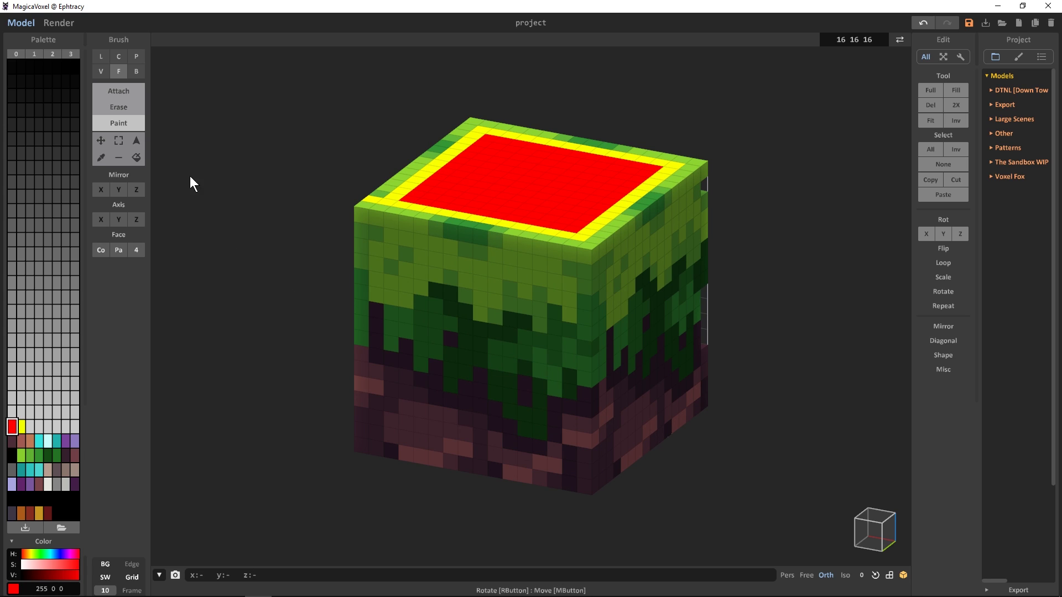
- Erase the dark patches and yellow layer beneath the grass drips with the Face brush set to 8
left_click(131, 108)
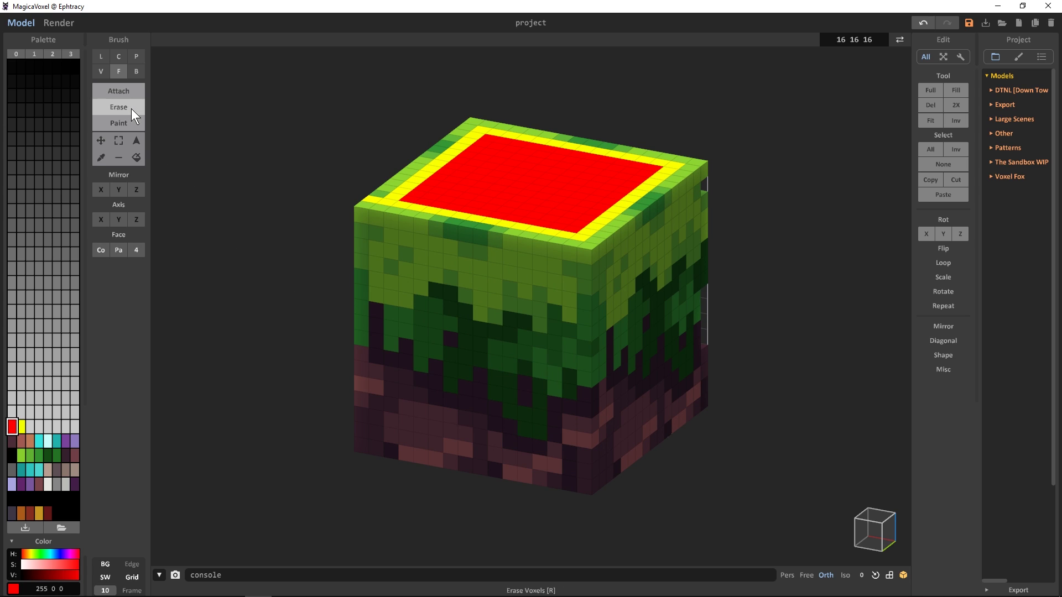
left_click(135, 250)
left_click(400, 363)
left_click(389, 452)
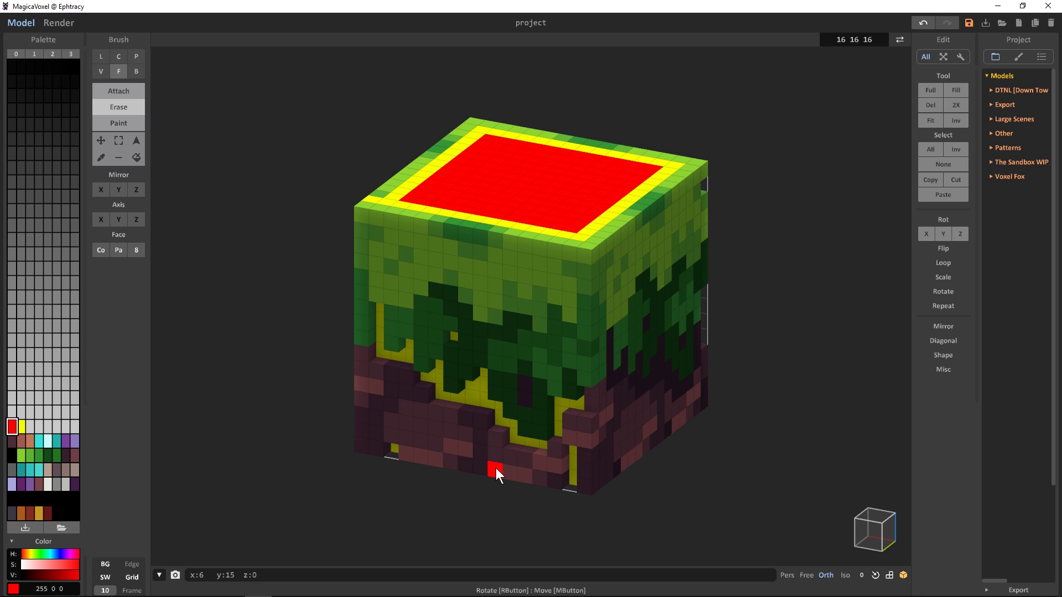
right_click_drag(578, 416, 572, 406)
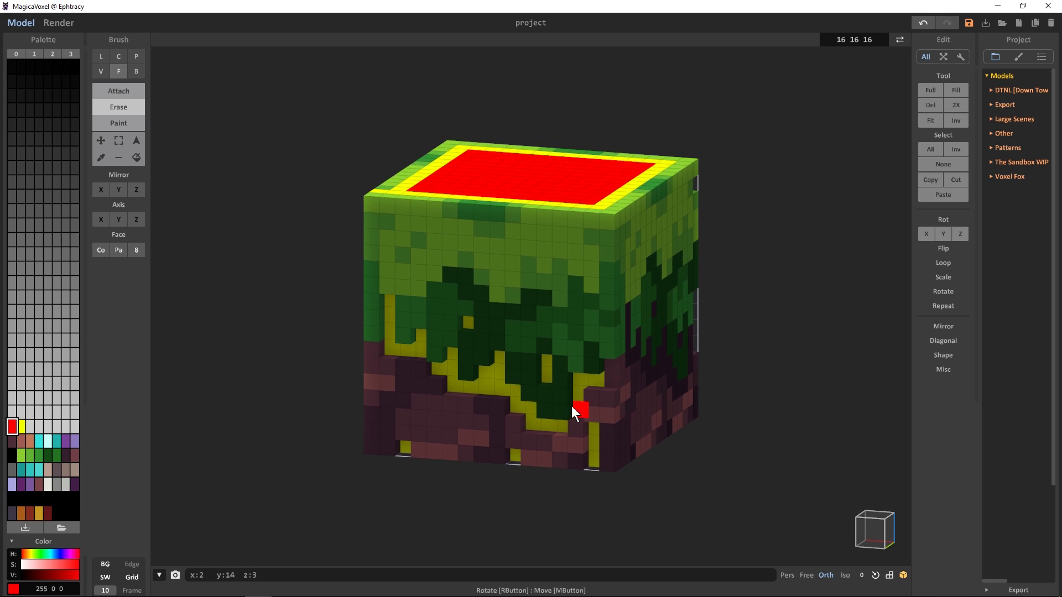
left_click(481, 382)
left_click(547, 370)
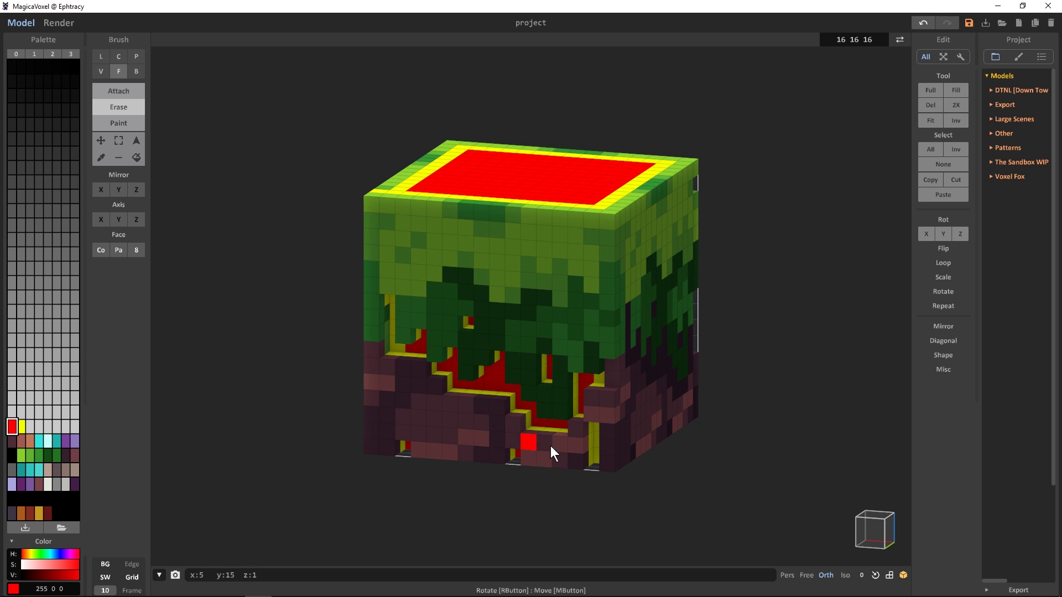
- Orbit around the cube to inspect the recessed channels on its other sides
right_click_drag(550, 445, 632, 419)
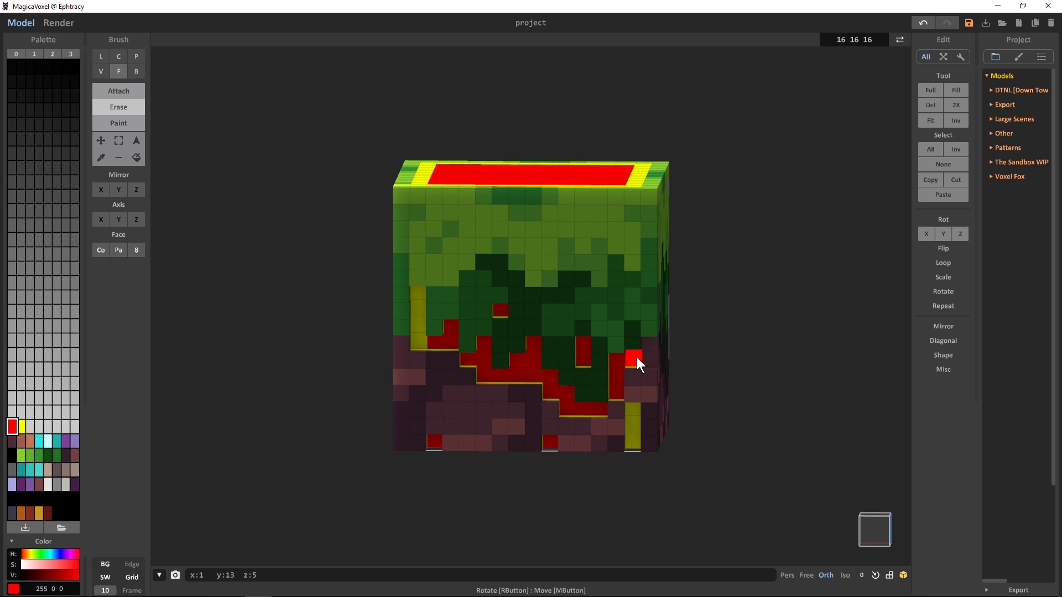
right_click_drag(636, 357, 476, 351)
right_click_drag(419, 457, 630, 282)
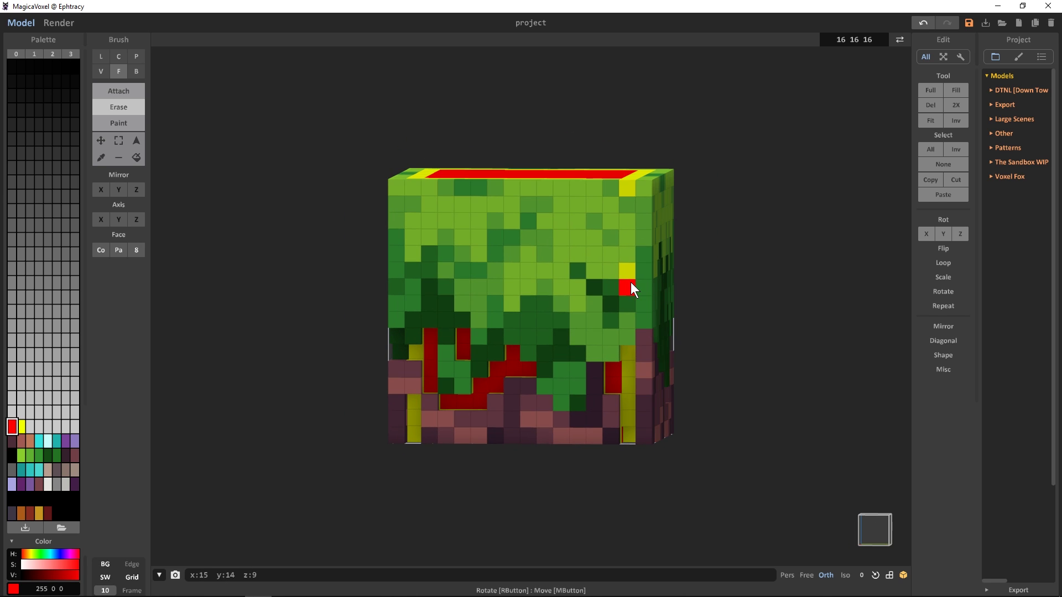
right_click_drag(495, 436, 821, 400)
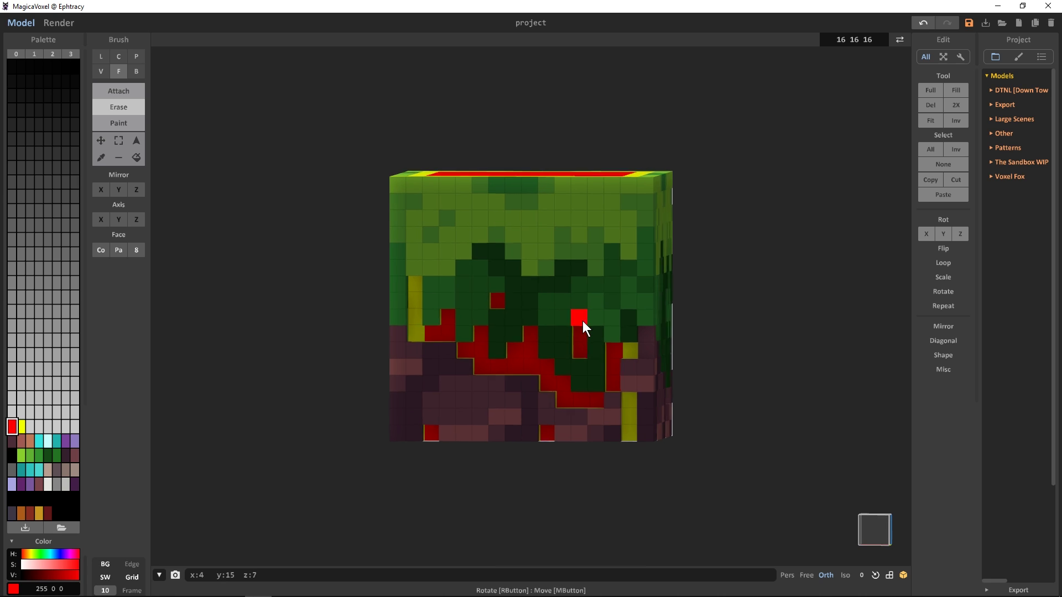
right_click_drag(582, 320, 557, 350)
right_click_drag(484, 337, 466, 414)
mouse_move(599, 407)
right_mouse_down()
mouse_move(646, 376)
mouse_move(606, 359)
mouse_move(573, 370)
right_mouse_up()
left_click(122, 143)
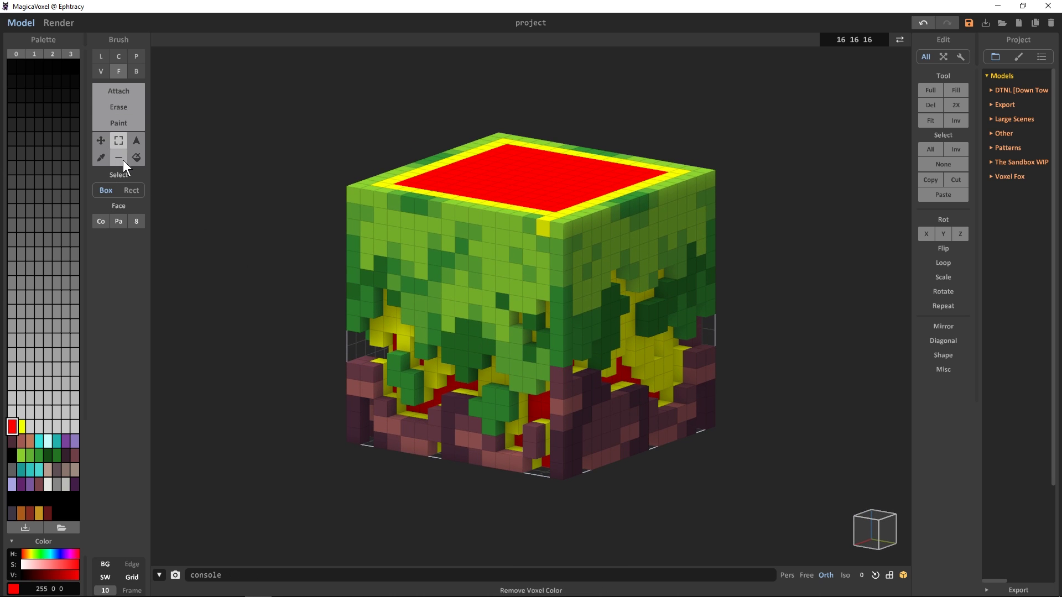
right_click_drag(504, 301, 430, 298)
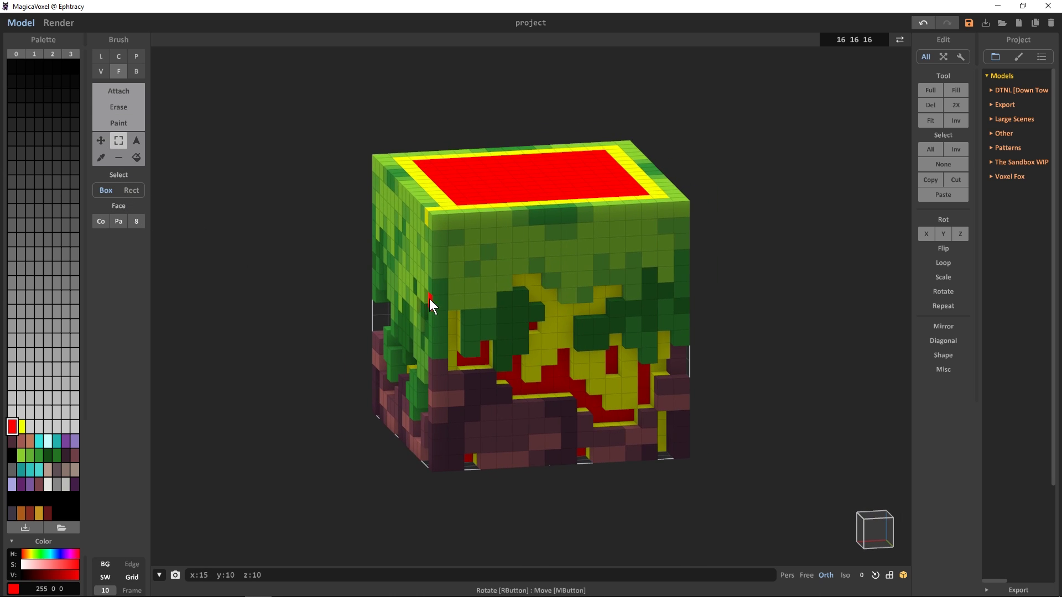
left_click_drag(438, 387, 681, 452)
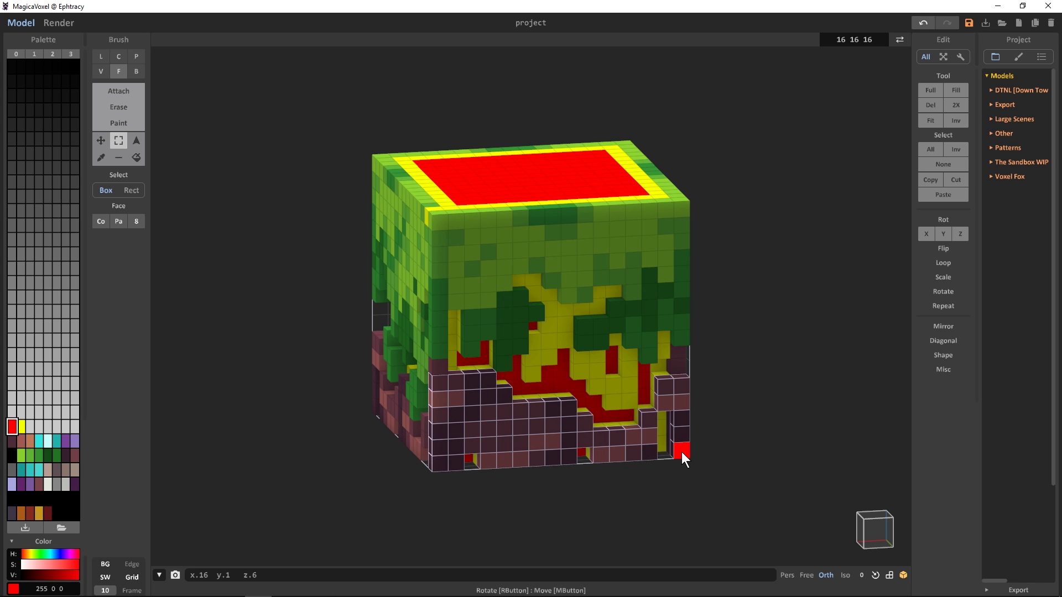
left_click(436, 367, "shift")
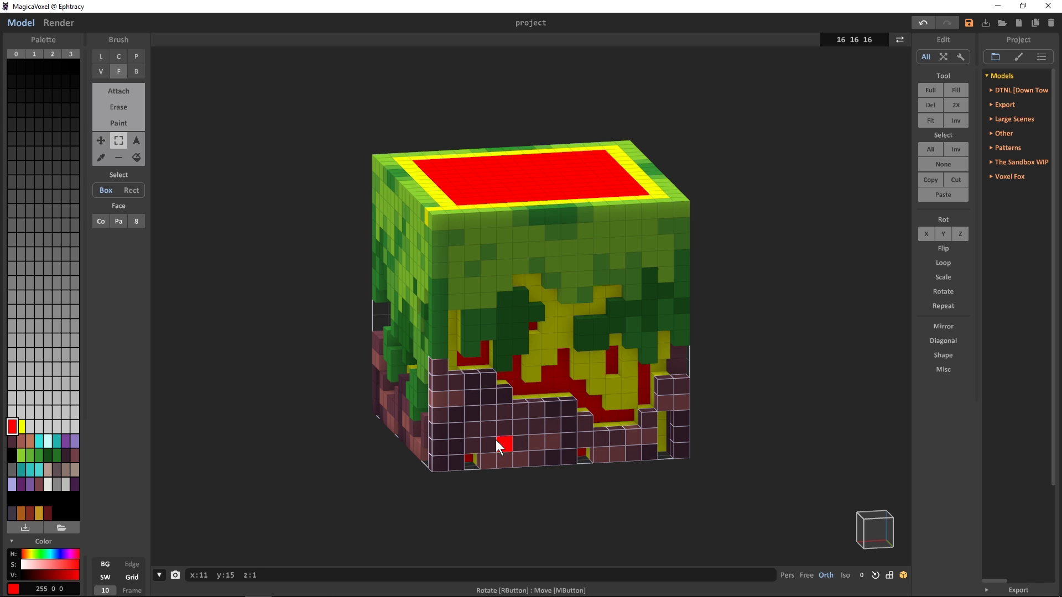
left_click(426, 394)
right_click_drag(529, 423, 474, 426)
left_click_drag(473, 426, 681, 407)
right_click_drag(665, 422, 420, 398)
left_click_drag(419, 398, 623, 459)
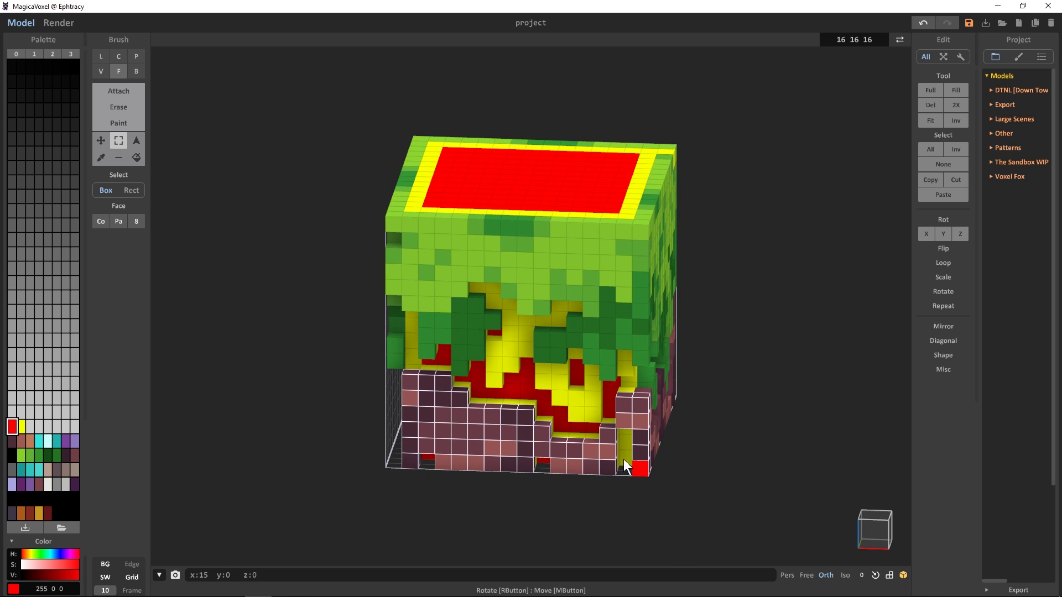
right_click_drag(619, 416, 469, 470)
left_click_drag(469, 470, 573, 431)
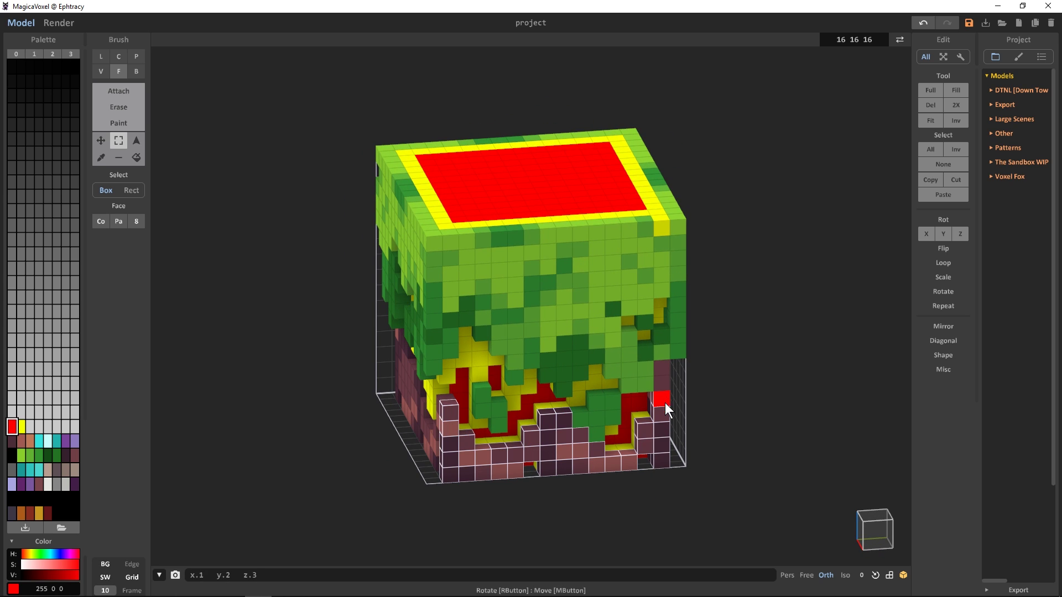
right_click_drag(550, 406, 250, 413)
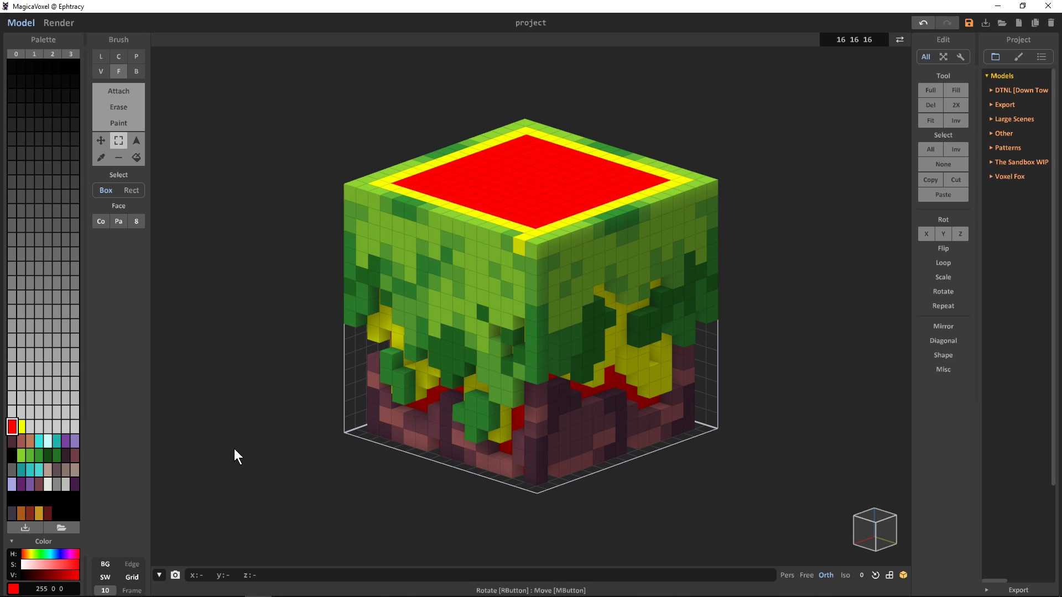
- Replace all yellow voxels with dark green and all red voxels with dark purple
left_click(136, 155)
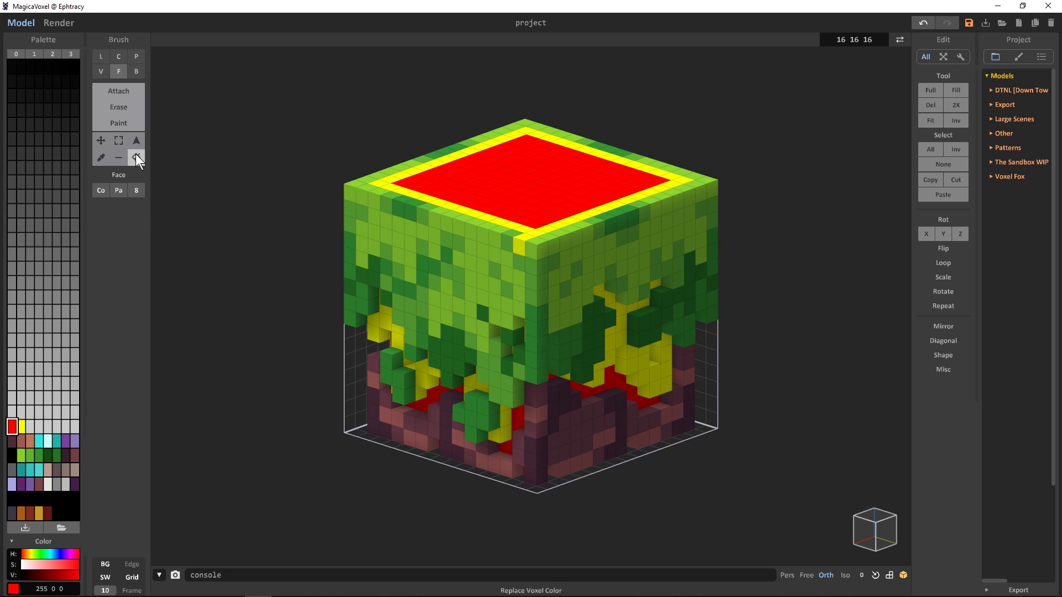
left_click(47, 453)
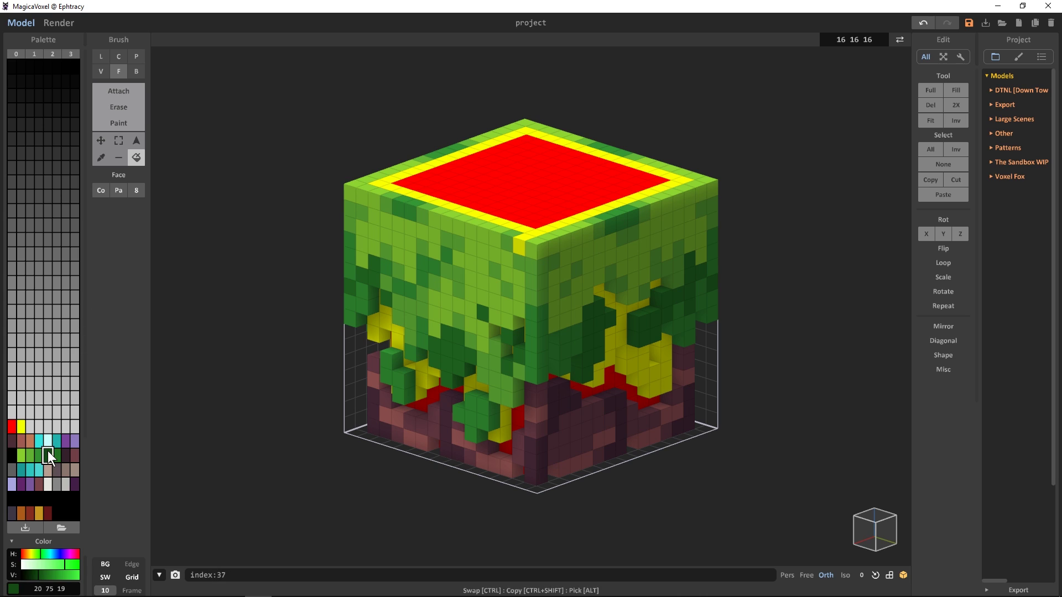
left_click(442, 205)
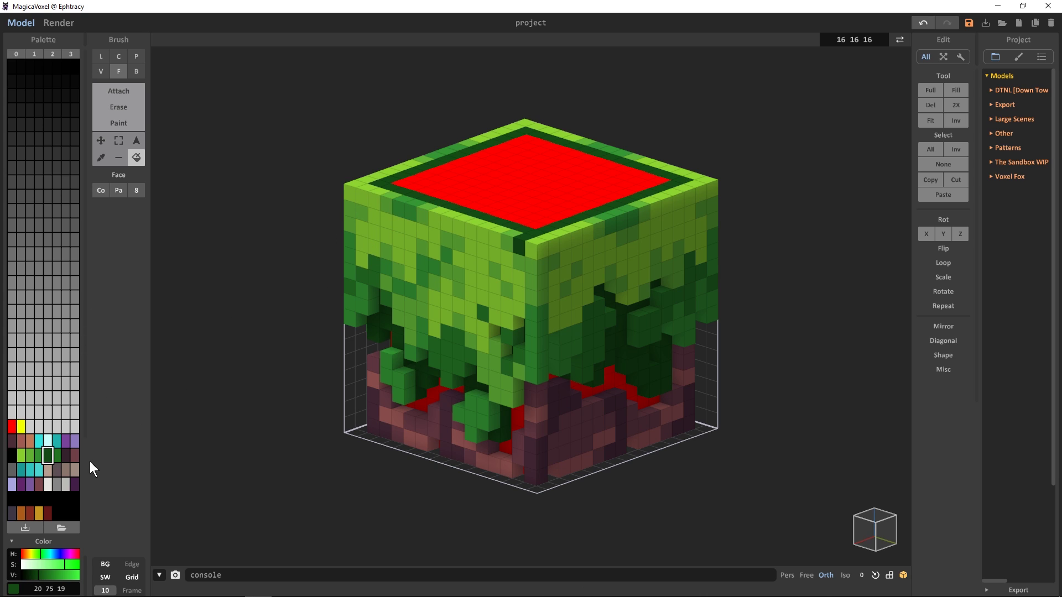
left_click(66, 455)
left_click(526, 178)
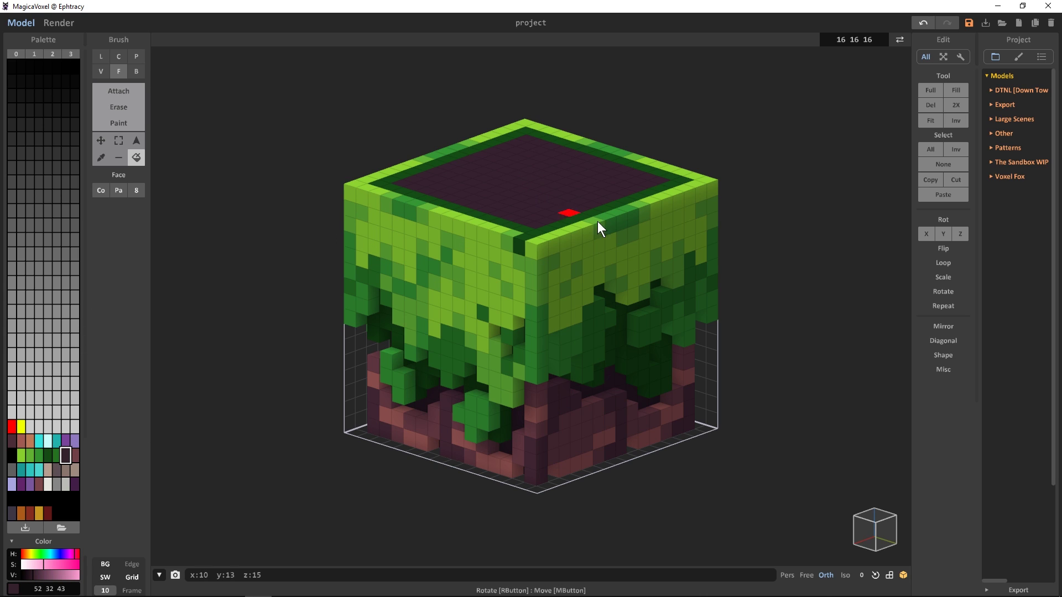
- Box-select the top and randomize its colours with the command 'rand 1 6'
left_click(117, 141)
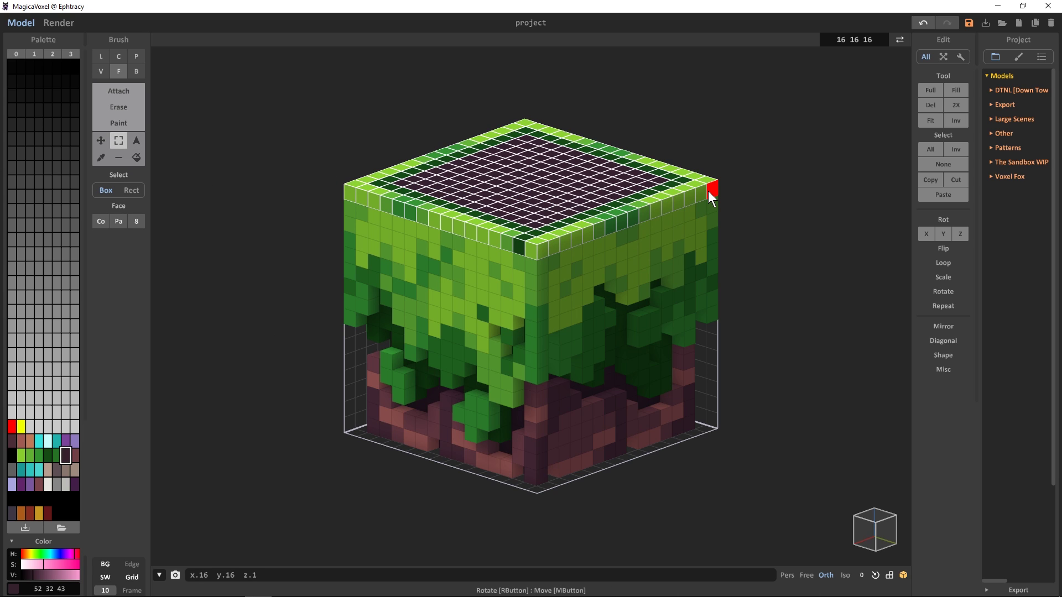
left_click(221, 575)
type("rand 1 6")
key("Return")
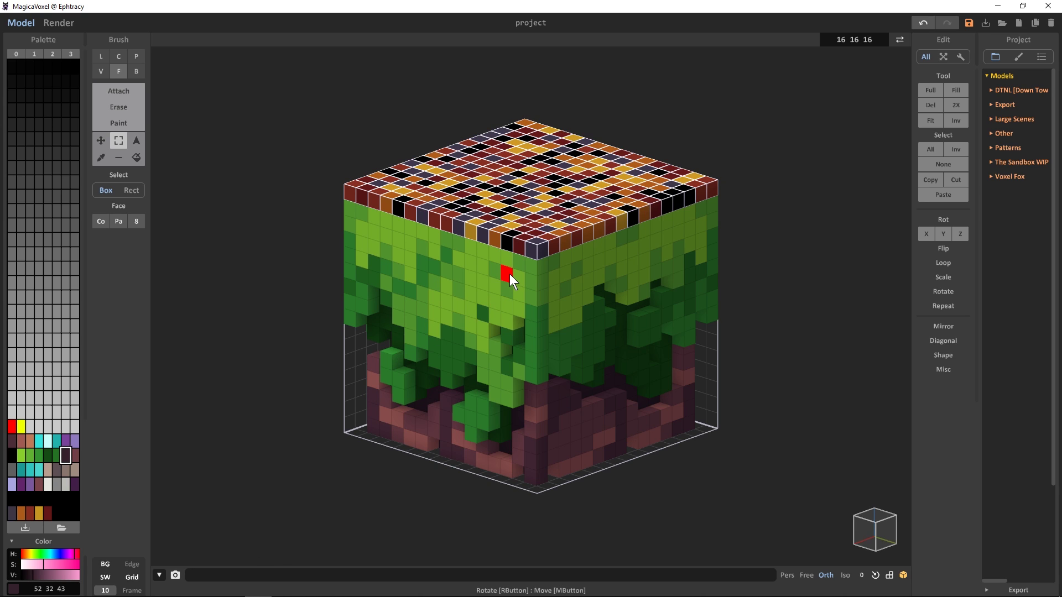
- Replace the random top colours with light green and progressively darker greens
left_click(21, 455)
left_click(135, 157)
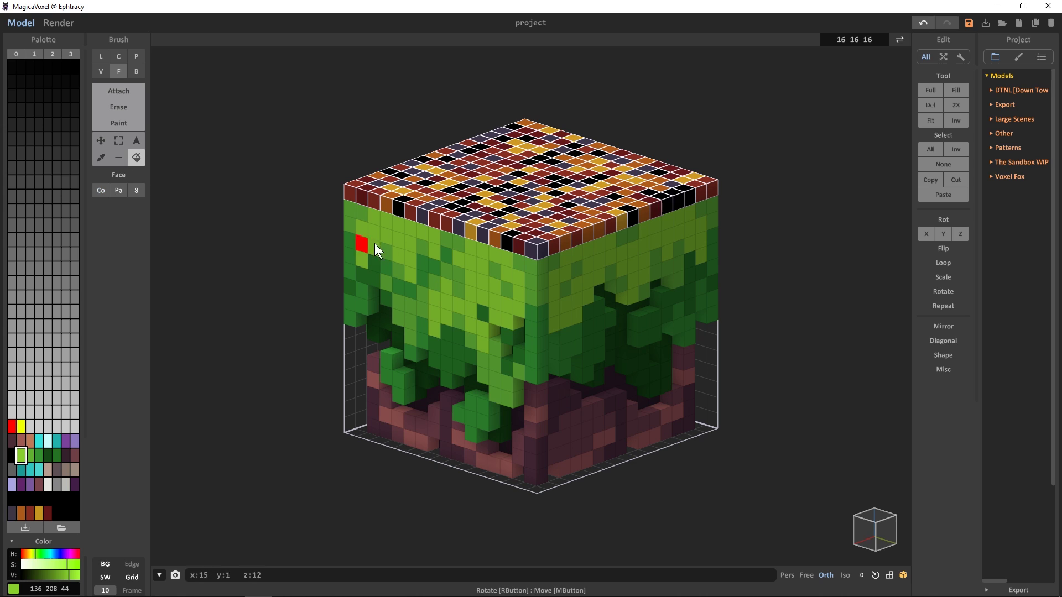
left_click(439, 218)
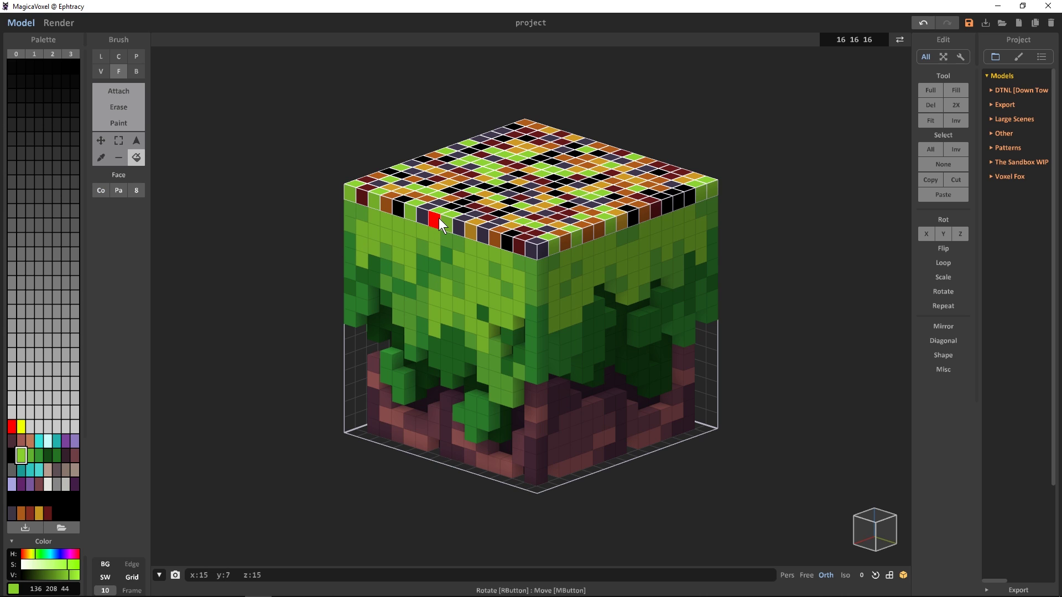
left_click(474, 228)
left_click(506, 243)
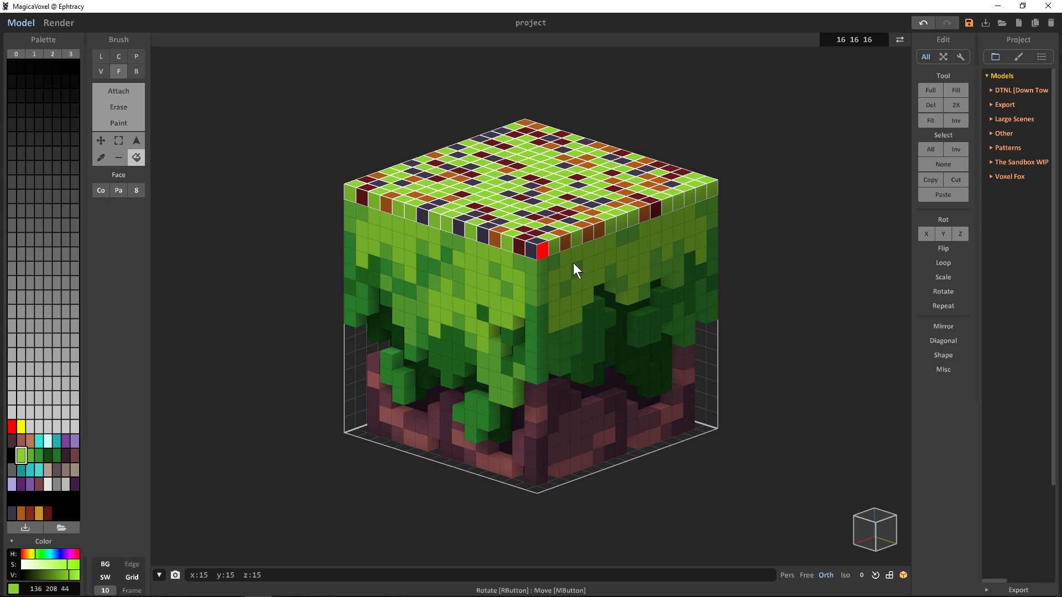
left_click(31, 459)
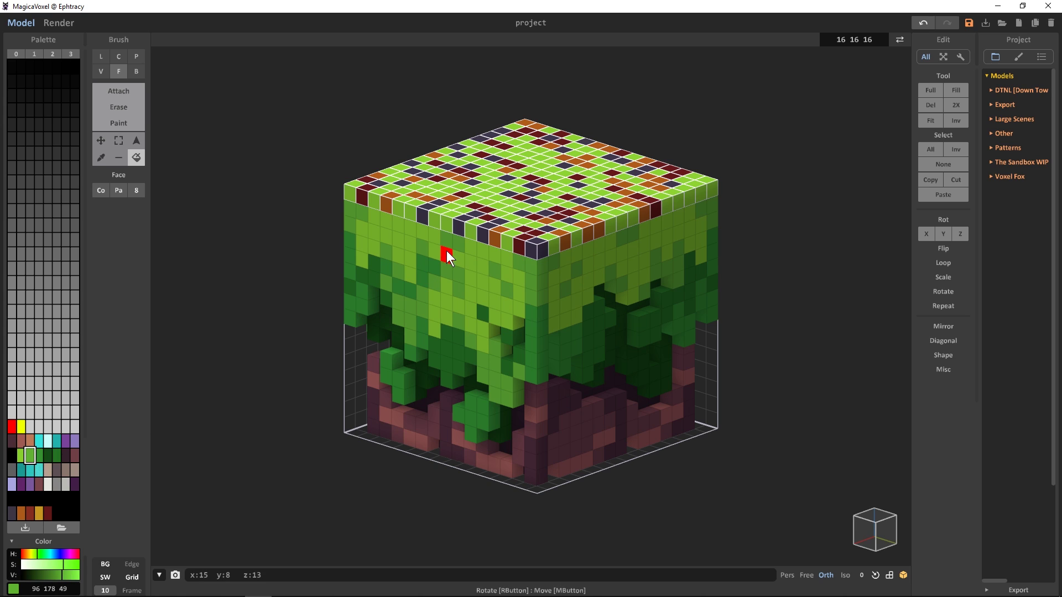
left_click(479, 240)
left_click(364, 199)
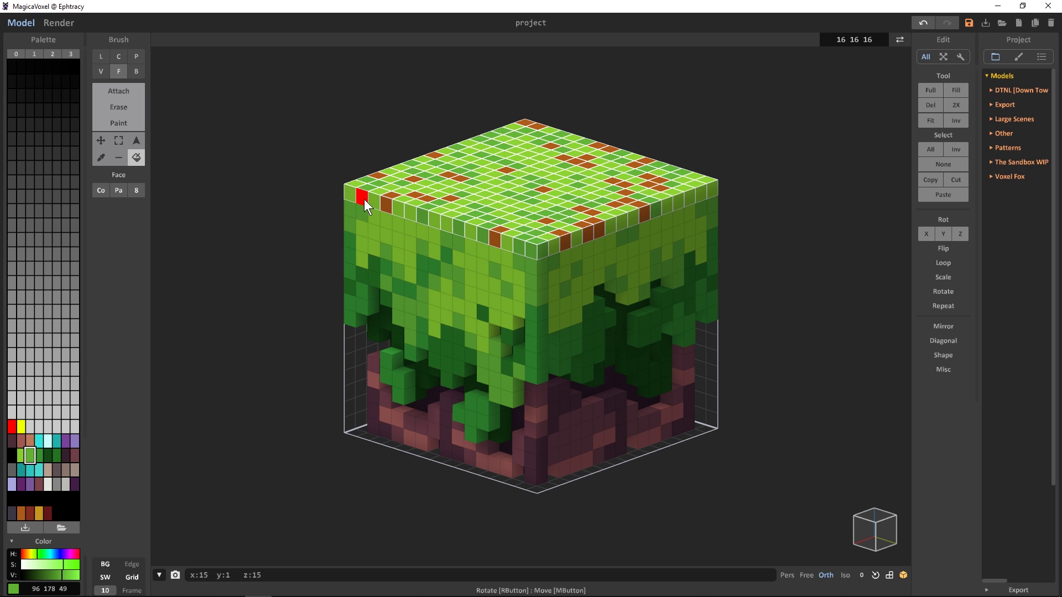
left_click(39, 455)
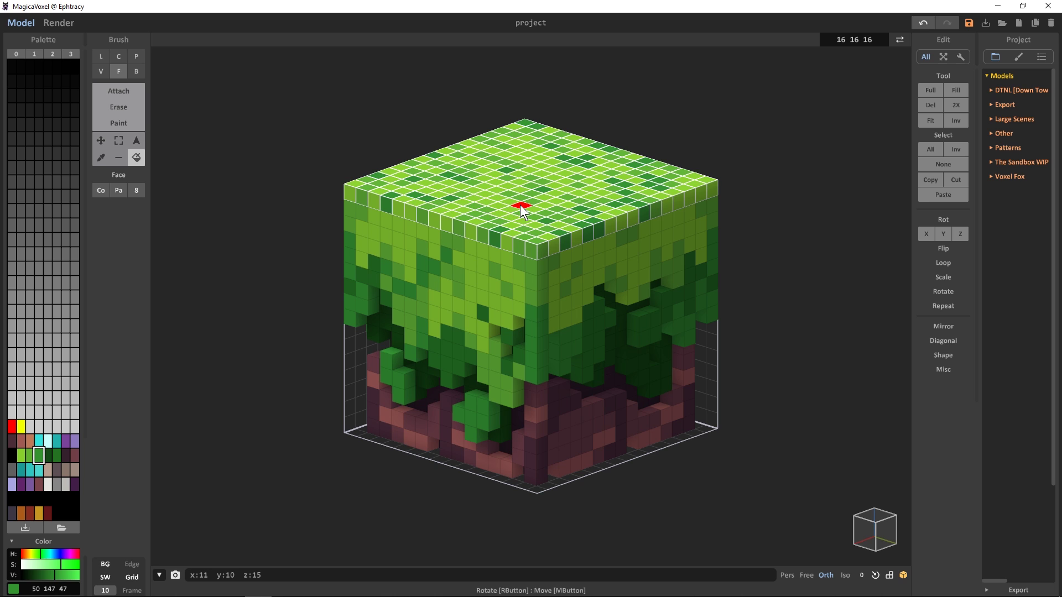
- Clear the selection and paint lighter stone voxels across the block's underside
left_click(941, 169)
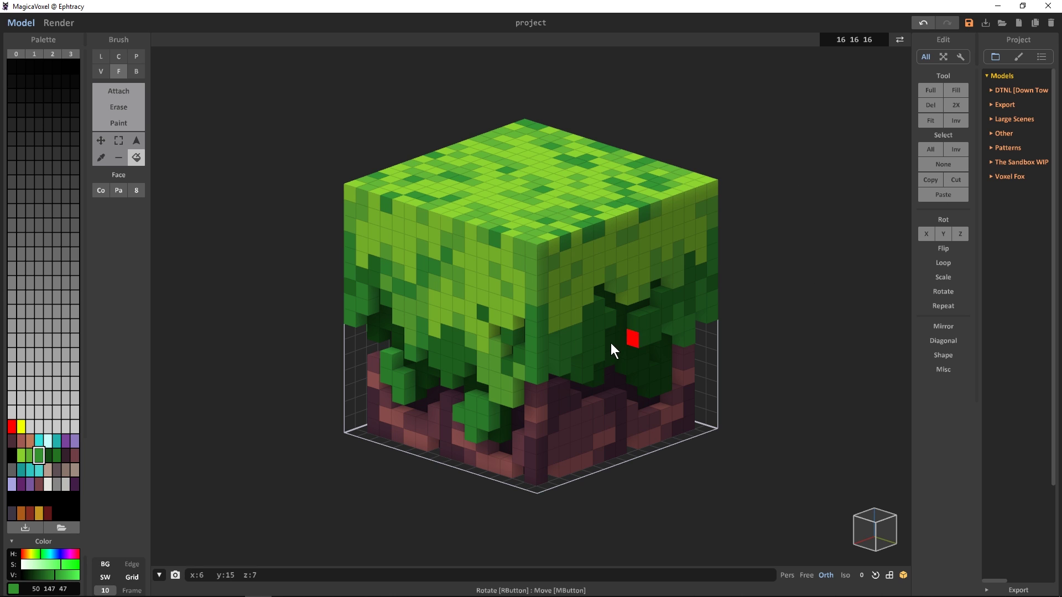
right_click_drag(707, 249, 313, 257)
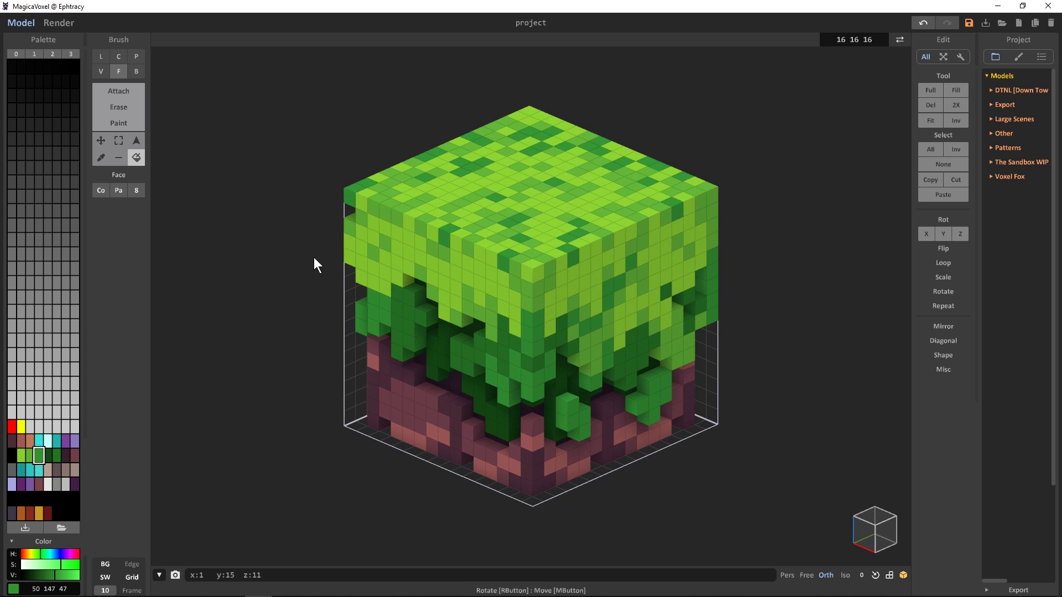
left_click(136, 73)
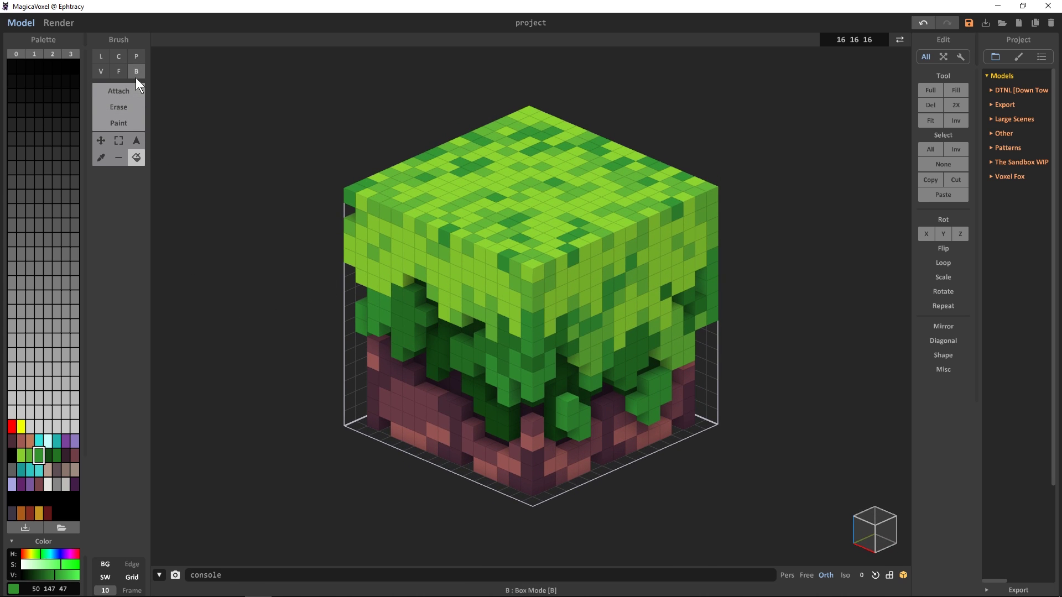
left_click(122, 107)
mouse_move(533, 281)
right_mouse_down()
mouse_move(390, 275)
mouse_move(363, 322)
right_mouse_up()
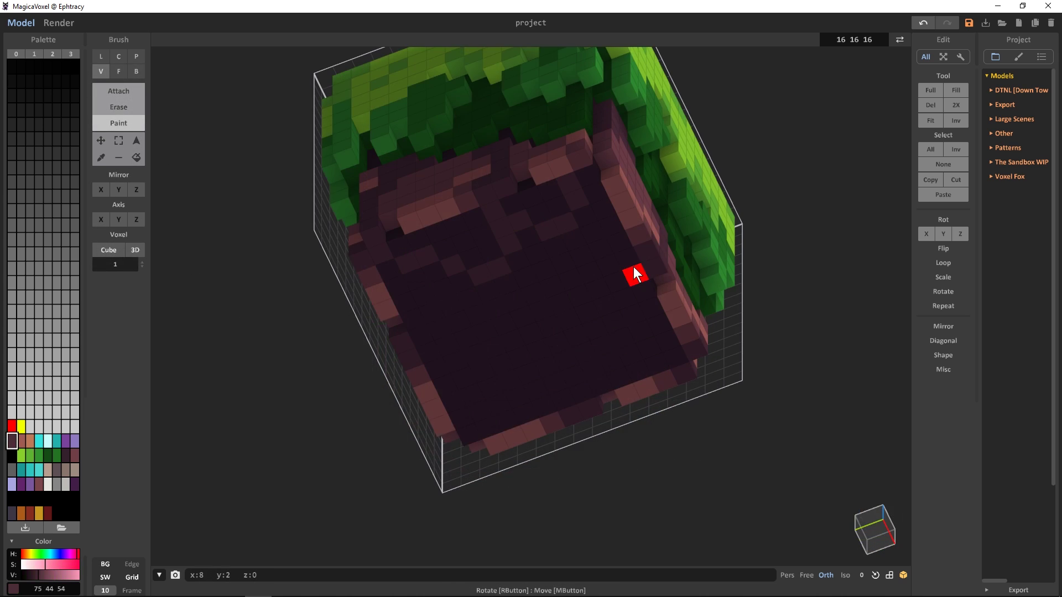
mouse_move(635, 275)
right_mouse_down()
mouse_move(543, 330)
mouse_move(607, 174)
right_mouse_up()
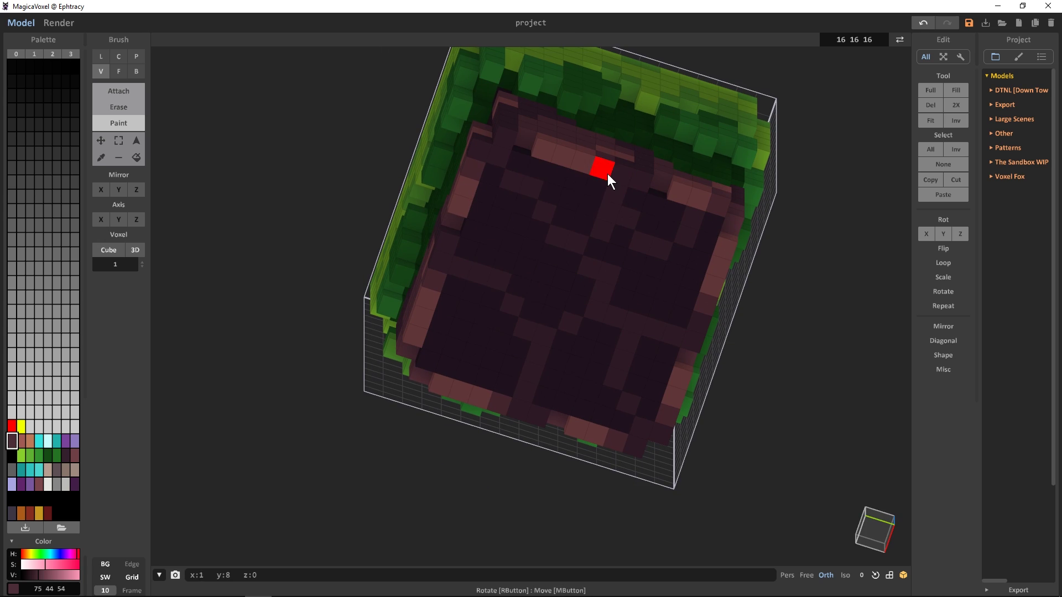
mouse_move(608, 174)
left_mouse_down()
mouse_move(544, 312)
mouse_move(452, 360)
mouse_move(542, 344)
mouse_move(614, 424)
mouse_move(636, 297)
mouse_move(674, 295)
mouse_move(671, 214)
mouse_move(539, 321)
mouse_move(524, 295)
mouse_move(615, 232)
mouse_move(656, 318)
left_mouse_up()
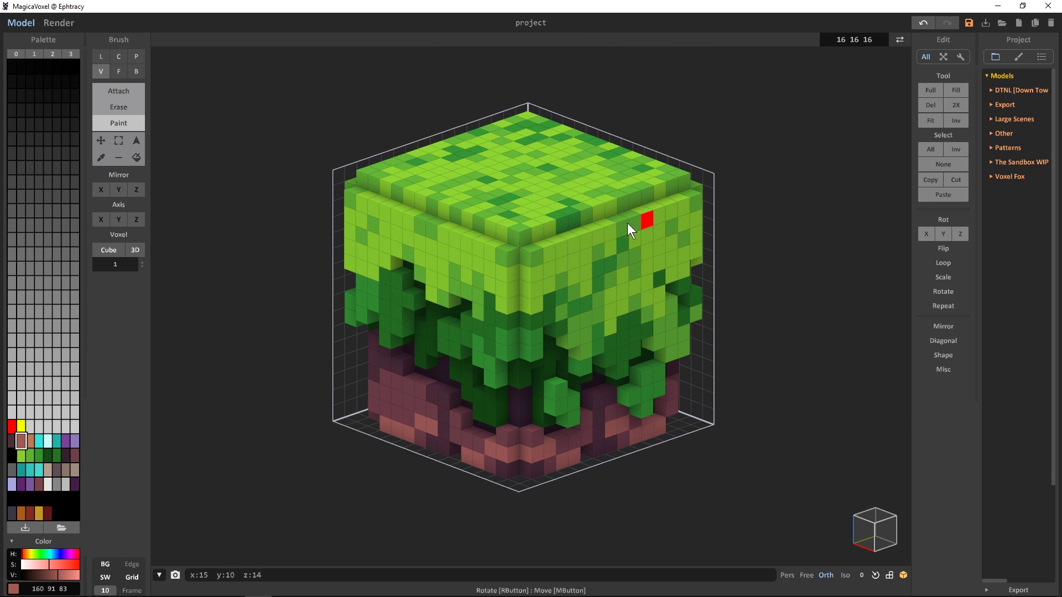
- Scale the model by 2 to 32×32×32
left_click(943, 277)
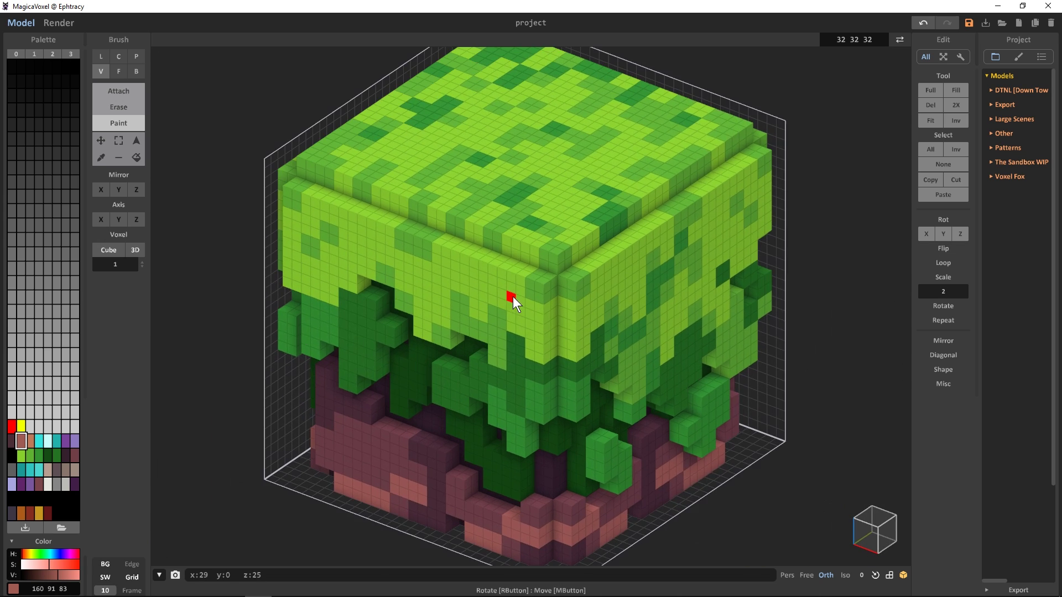
scroll(512, 296, "up", 3)
key("b")
key("e")
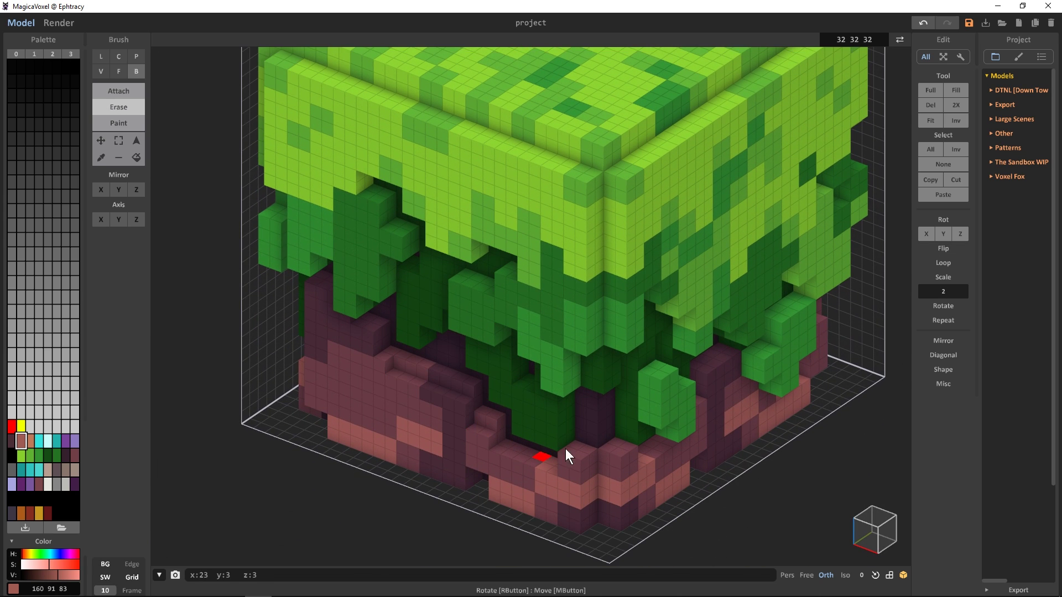
mouse_move(943, 427)
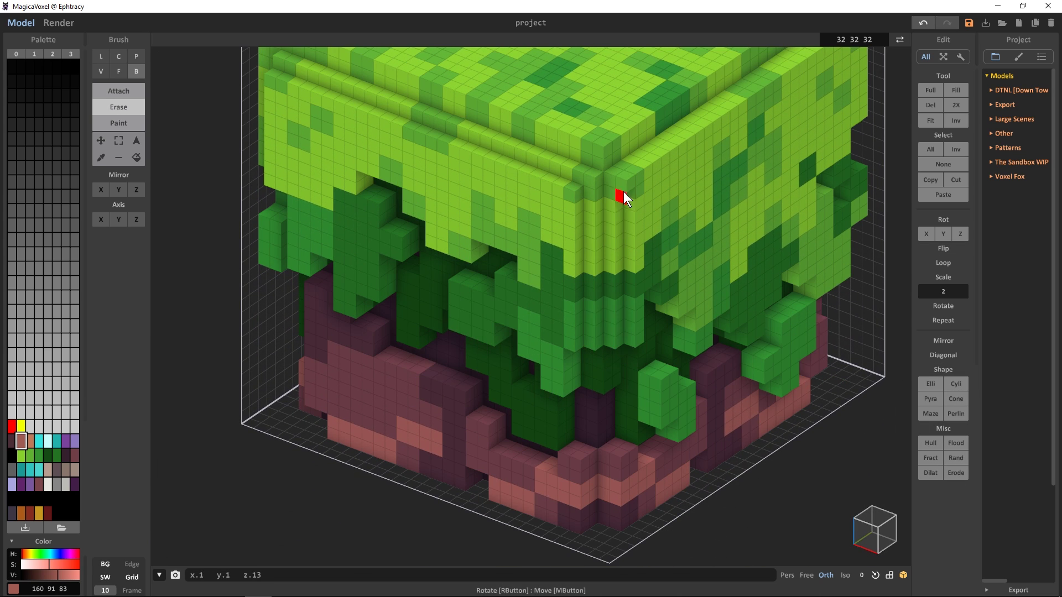
scroll(293, 183, "down", 4)
scroll(336, 284, "up", 2)
- Select one shade of top voxels by colour and randomize them with 'rand'
left_click(136, 141)
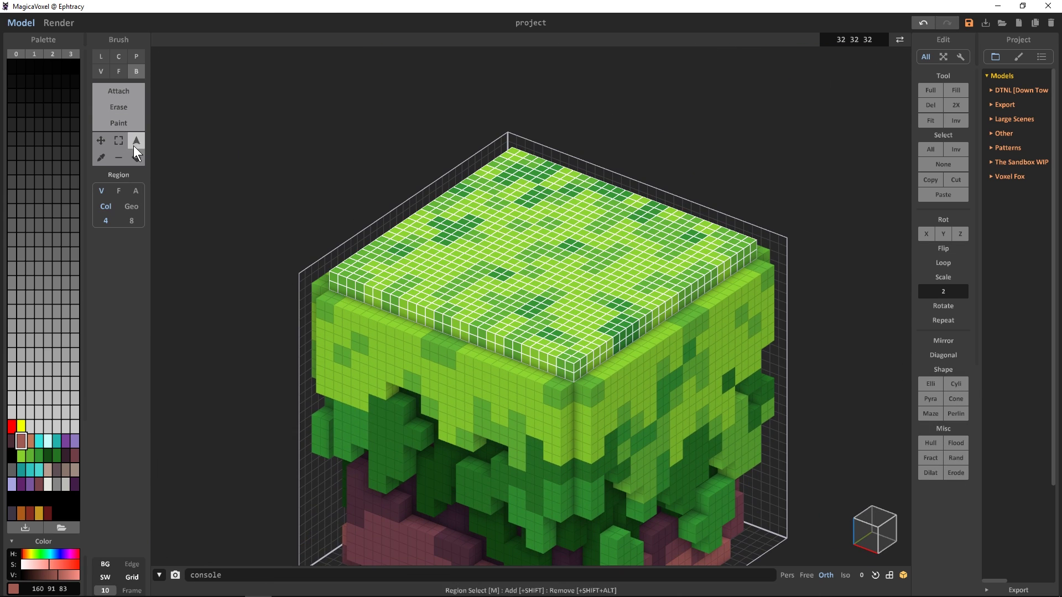
left_click(509, 309)
left_click(340, 575)
type("rand")
key("Return")
left_click(136, 158)
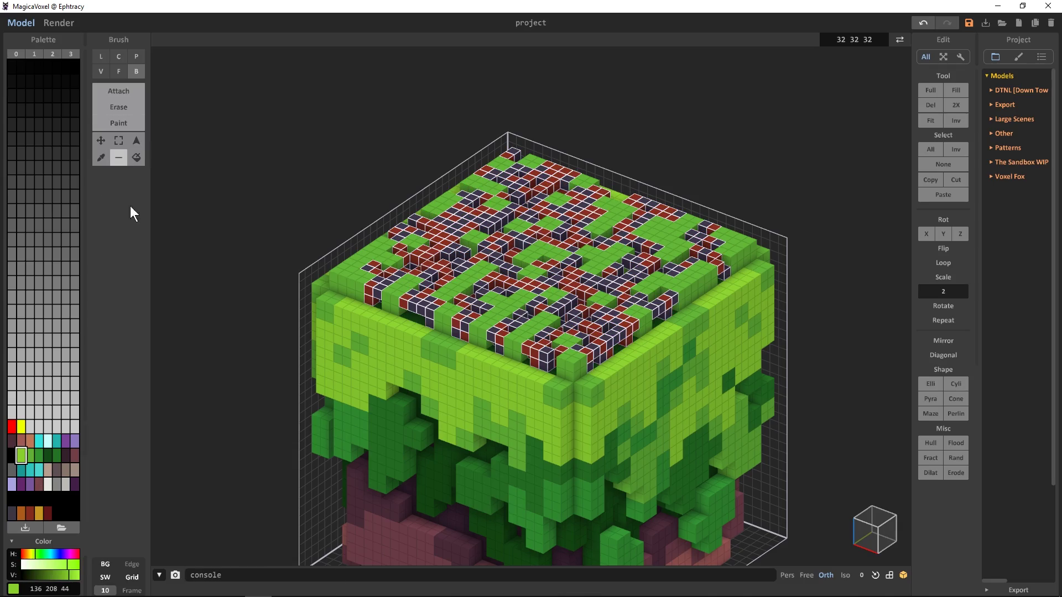